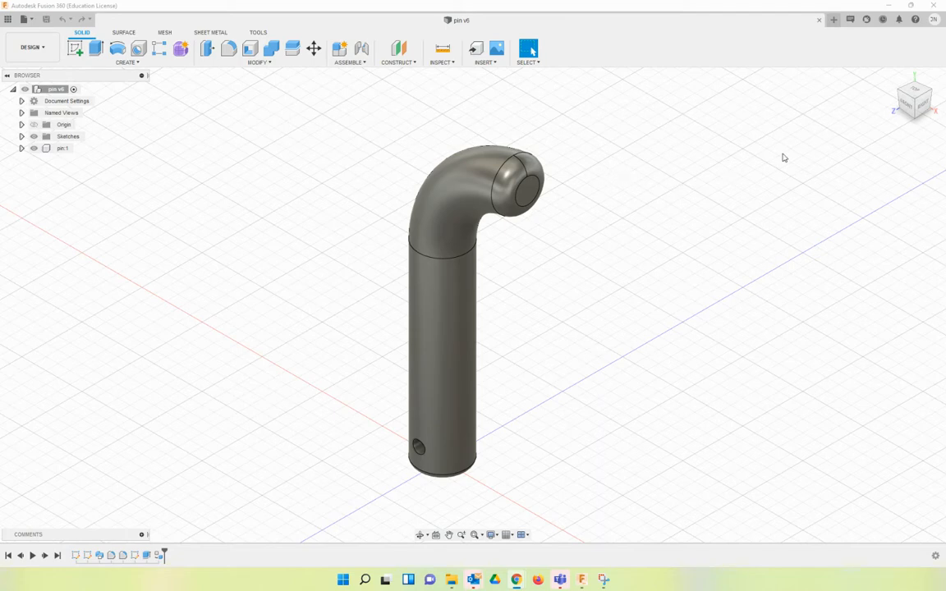
# Create a new empty design
pyautogui.click(835, 20)
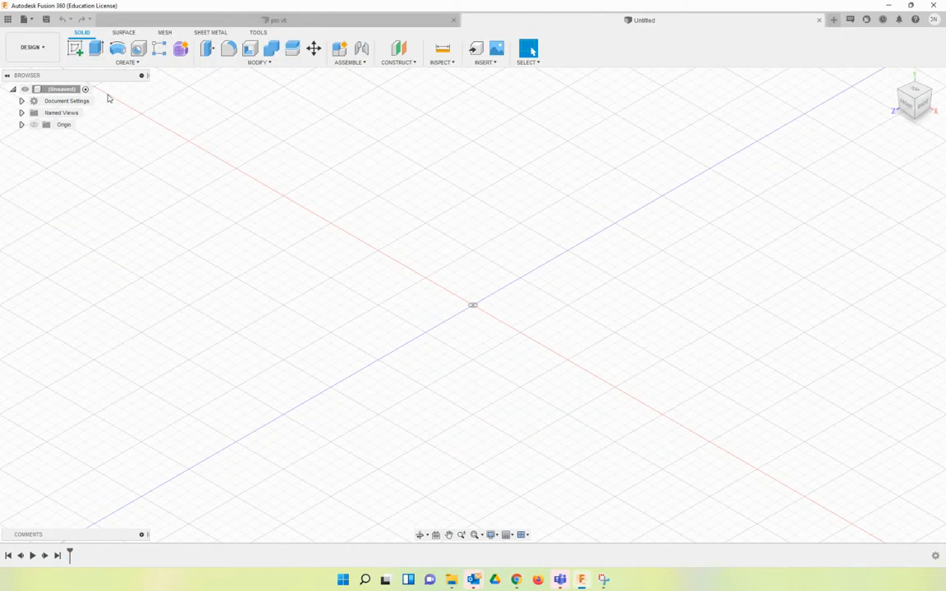
pyautogui.click(76, 48)
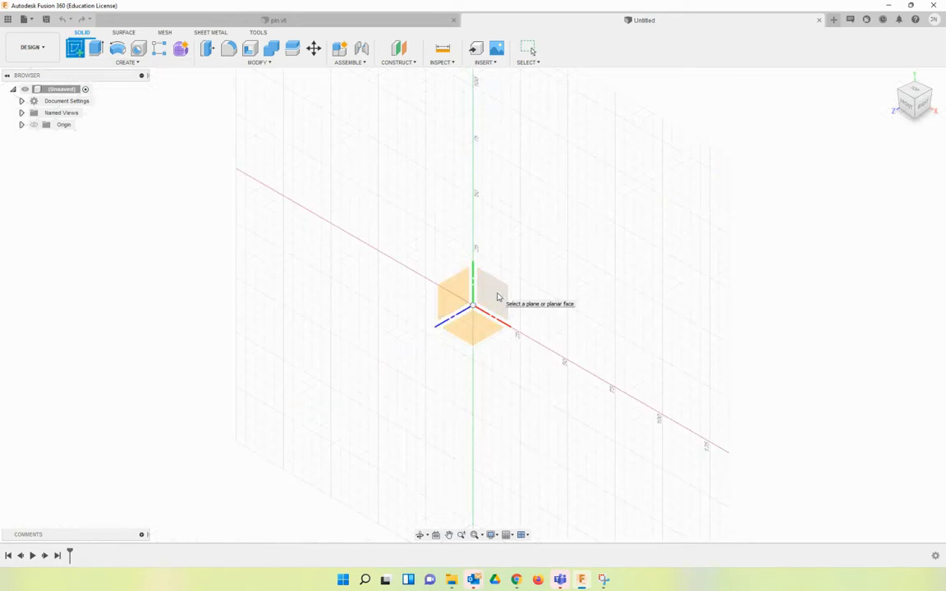
pyautogui.click(497, 297)
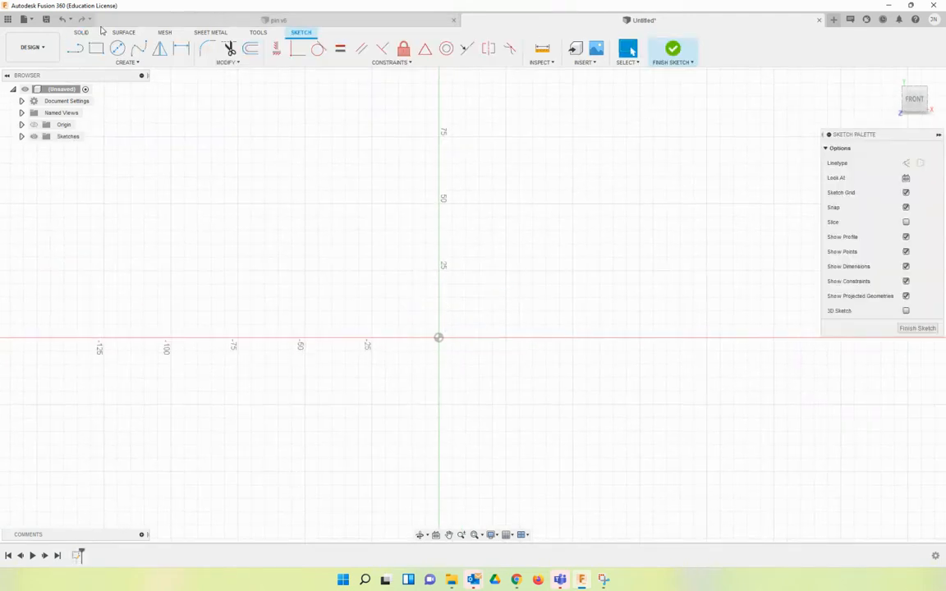
pyautogui.click(63, 19)
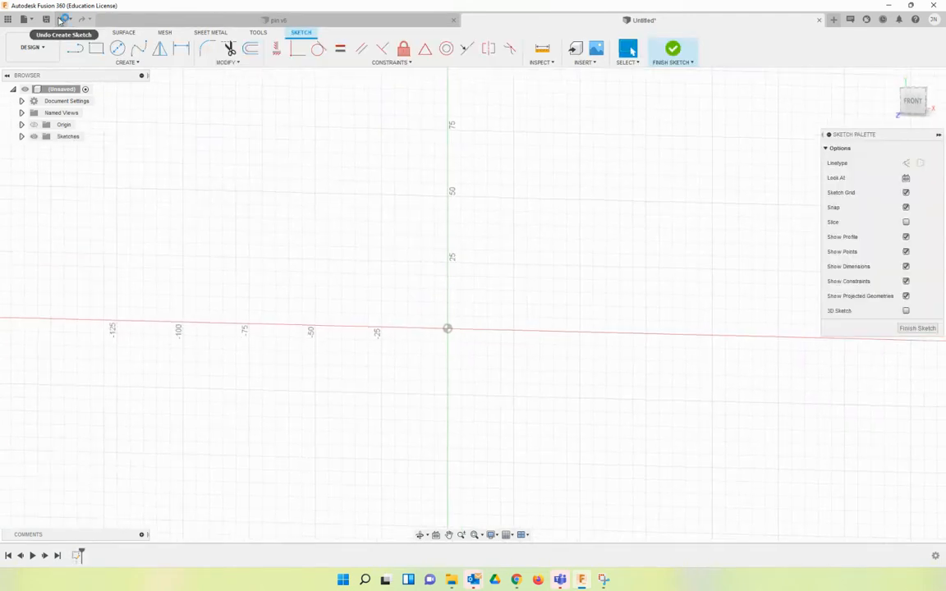
# Create an active internal component of the standard type named Pin
pyautogui.click(131, 63)
pyautogui.click(103, 73)
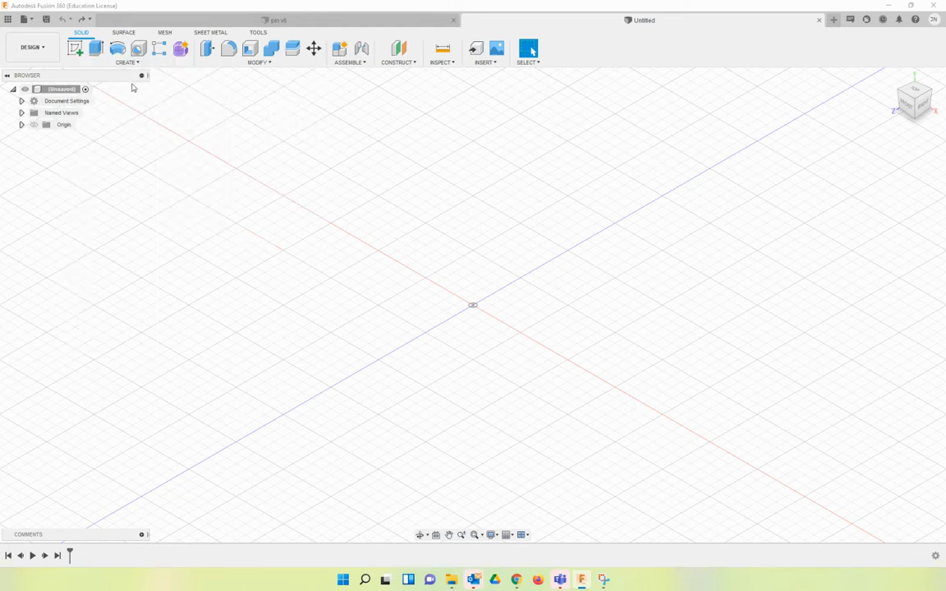
pyautogui.click(842, 195)
pyautogui.moveTo(842, 192); pyautogui.dragTo(785, 191)
pyautogui.write('p')
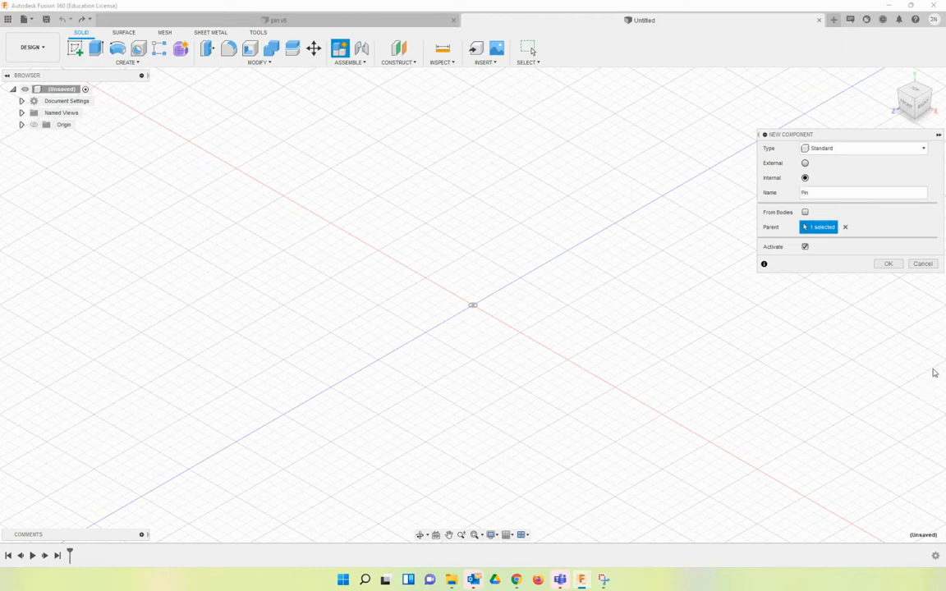
pyautogui.click(886, 264)
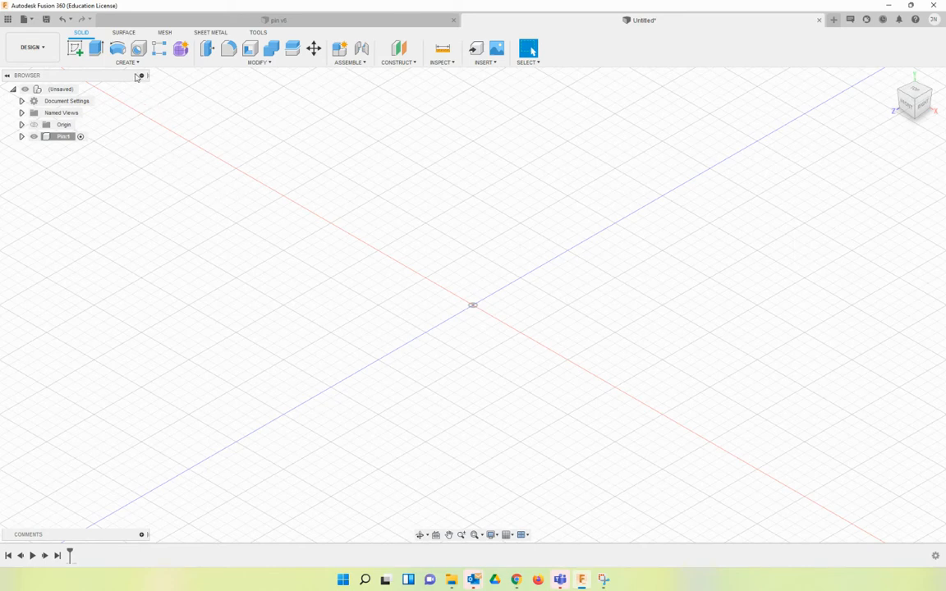
# Start a sketch on the front plane and draw an 80 mm vertical line up from the origin
pyautogui.click(74, 48)
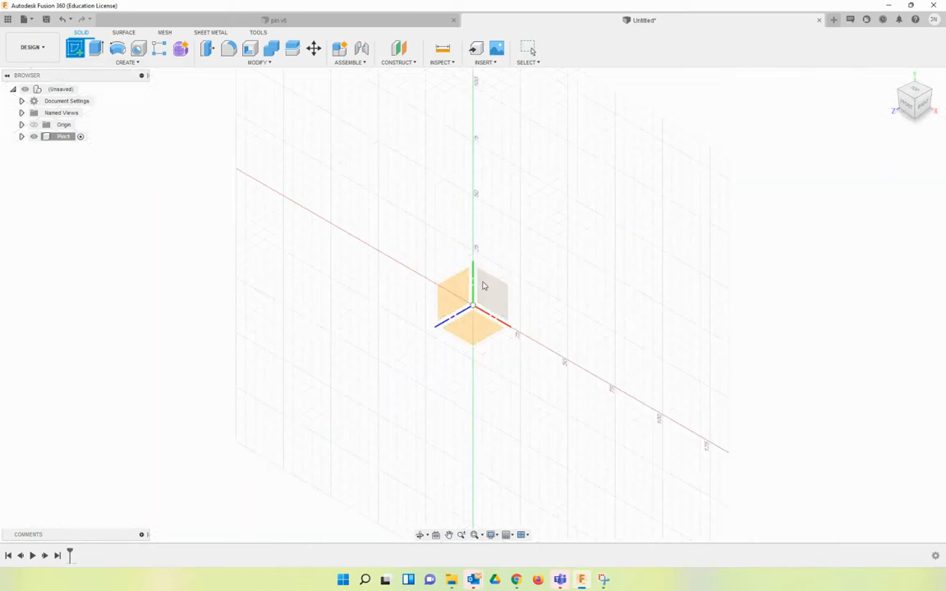
pyautogui.click(486, 287)
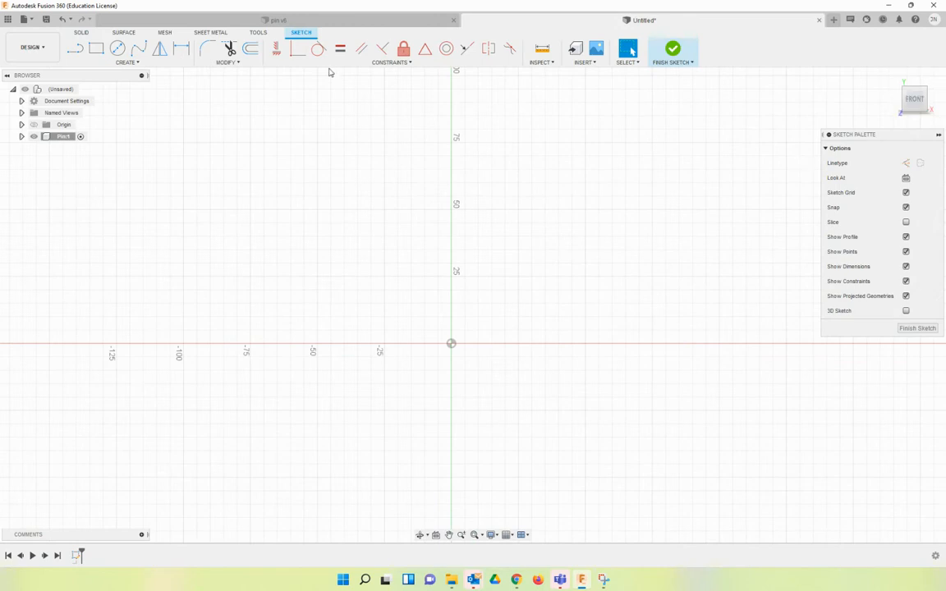
pyautogui.click(80, 52)
pyautogui.click(451, 341)
pyautogui.write('80')
pyautogui.press('Tab')
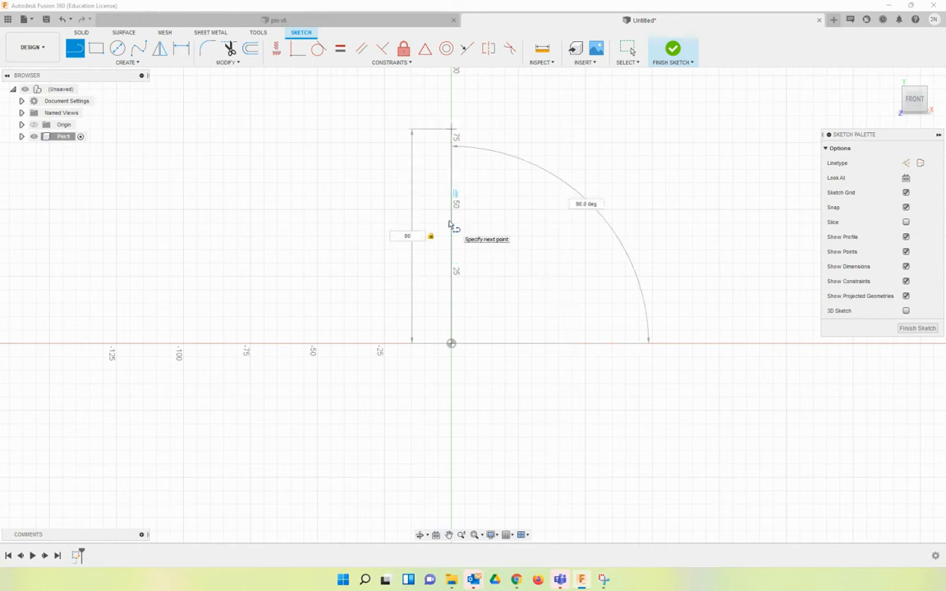
pyautogui.press('Return')
pyautogui.press('Escape')
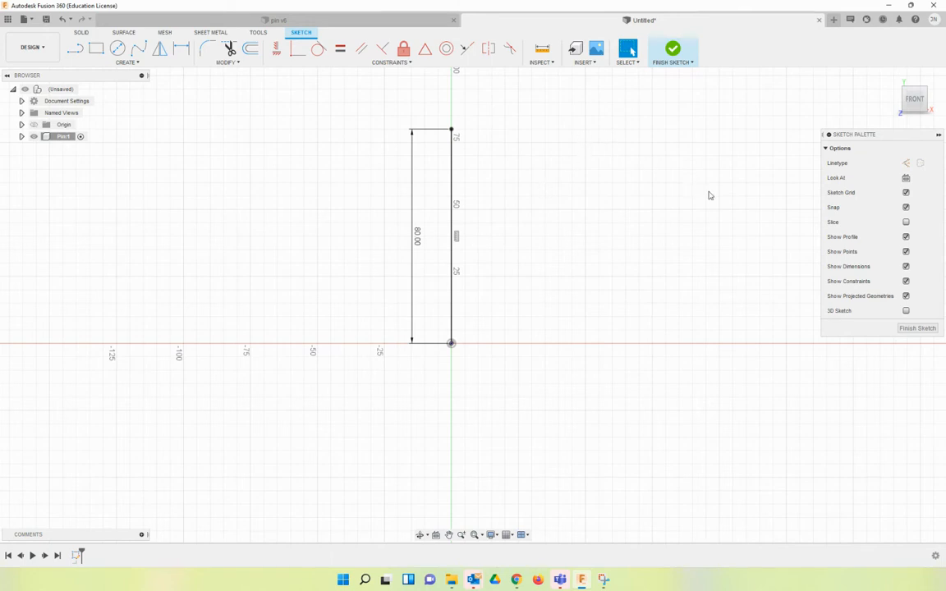
# Draw a 50 mm construction line at 45 degrees, up and outward from the vertical line's upper end
pyautogui.click(904, 163)
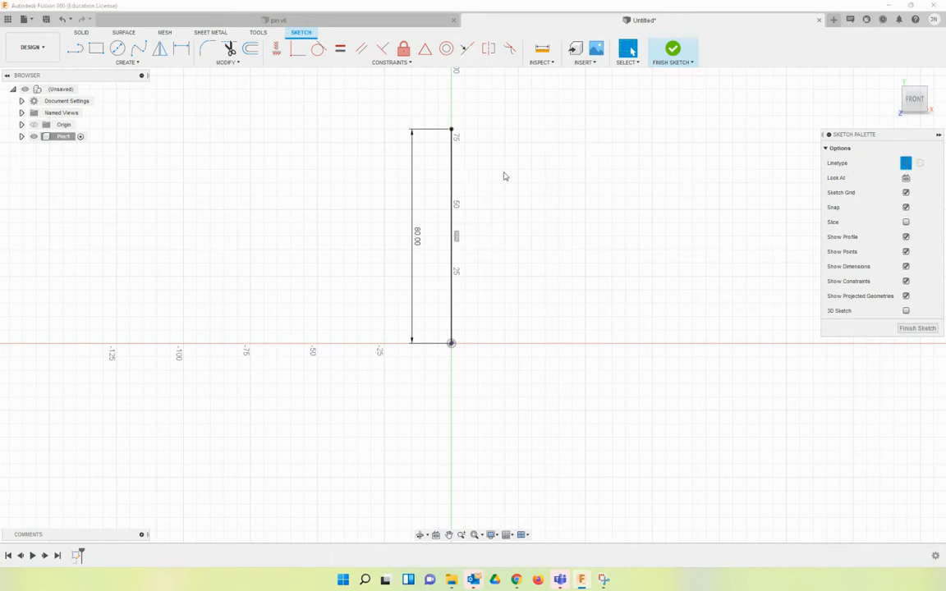
pyautogui.click(74, 48)
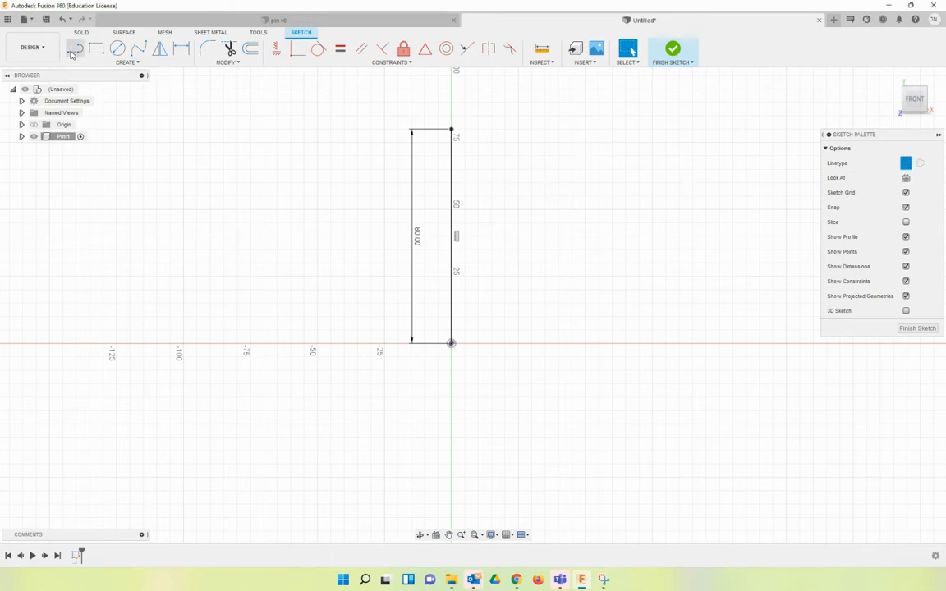
pyautogui.click(450, 130)
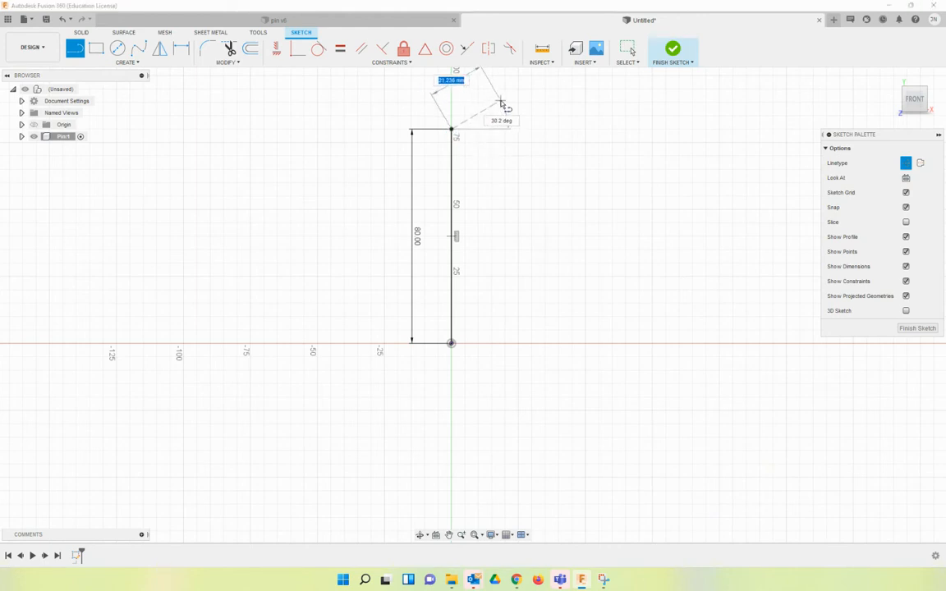
pyautogui.write('50')
pyautogui.press('Tab')
pyautogui.press('Tab')
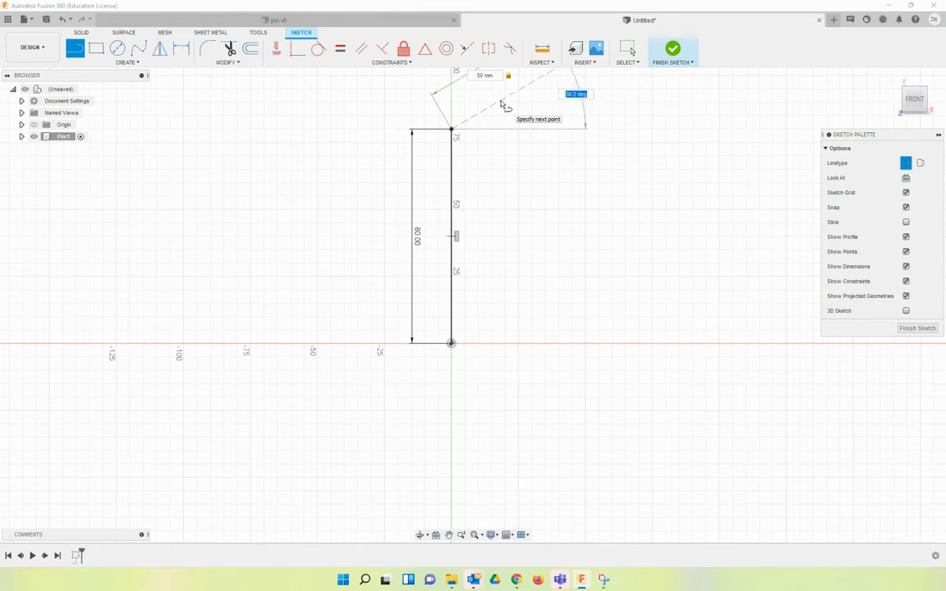
pyautogui.write('45')
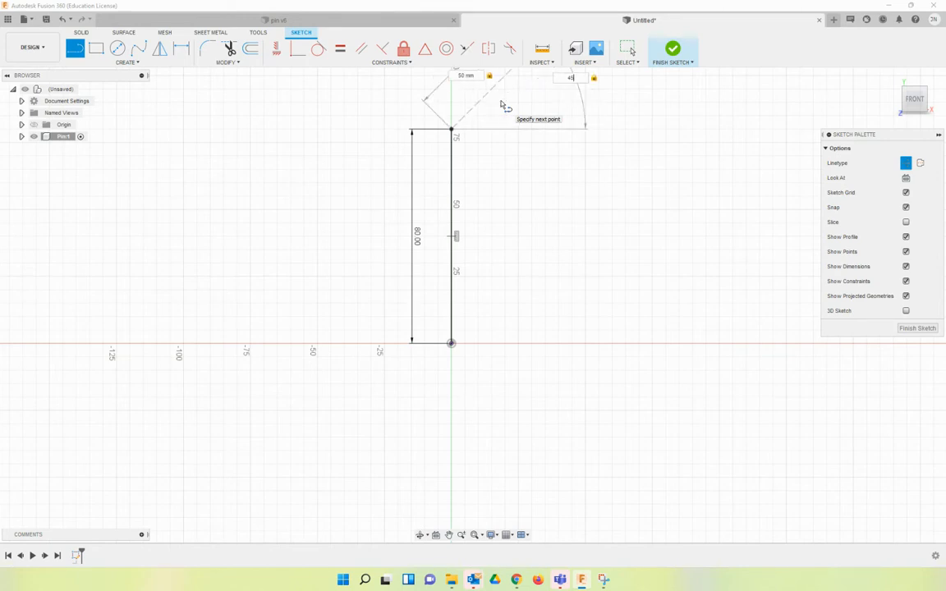
pyautogui.click(895, 78)
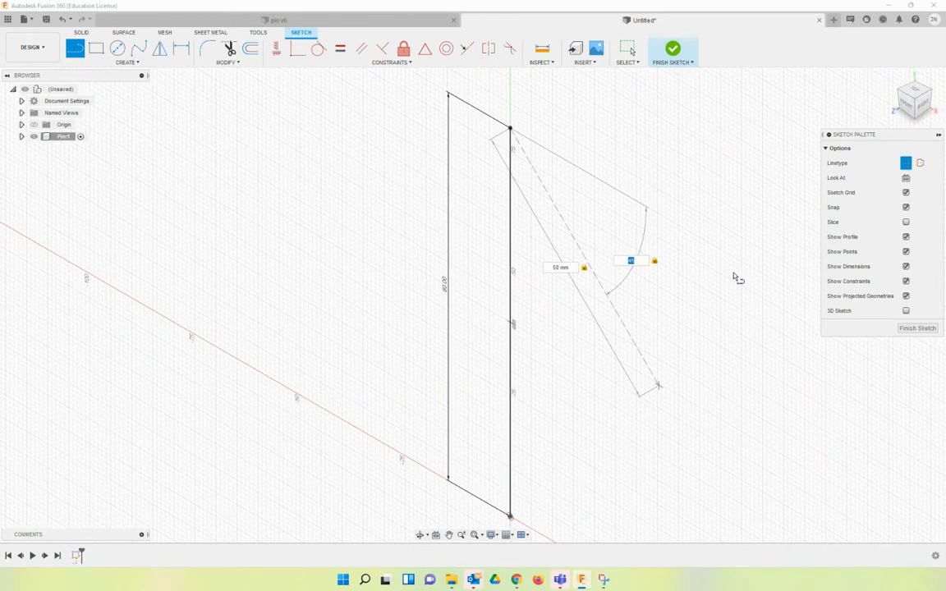
pyautogui.click(907, 105)
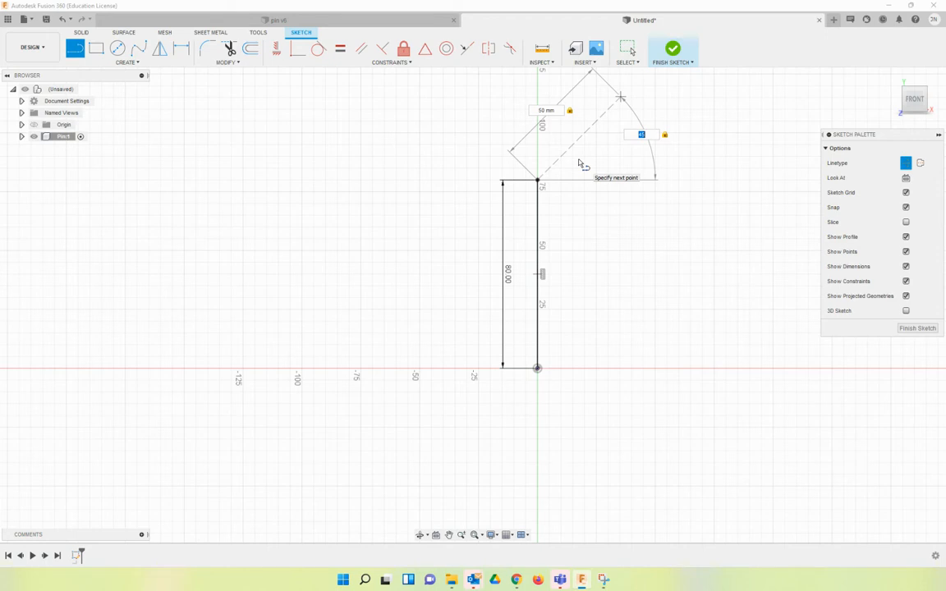
pyautogui.press('Return')
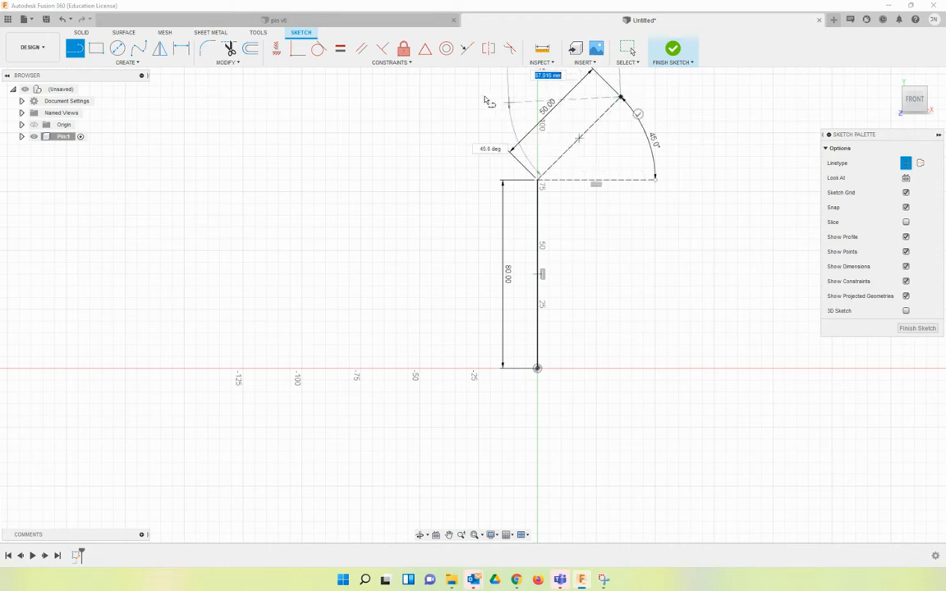
pyautogui.press('Escape')
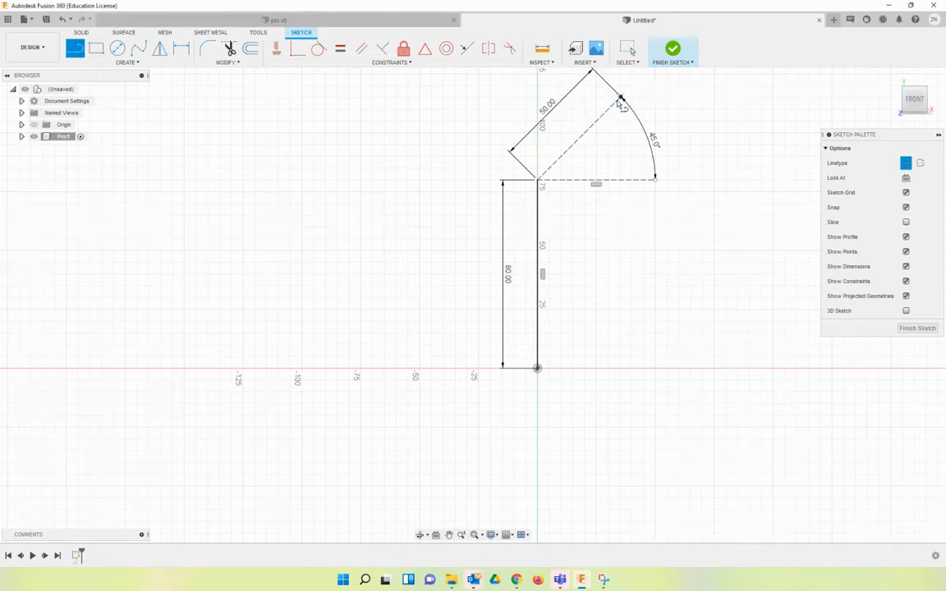
# Draw a 10 mm construction line at 135 degrees from the midpoint of the 50 mm construction line
pyautogui.click(579, 138)
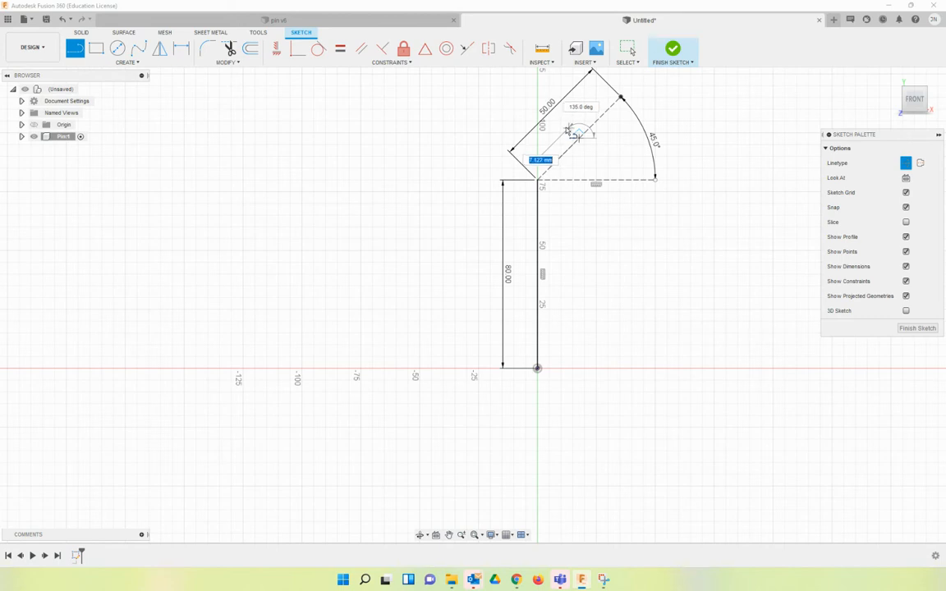
pyautogui.write('10')
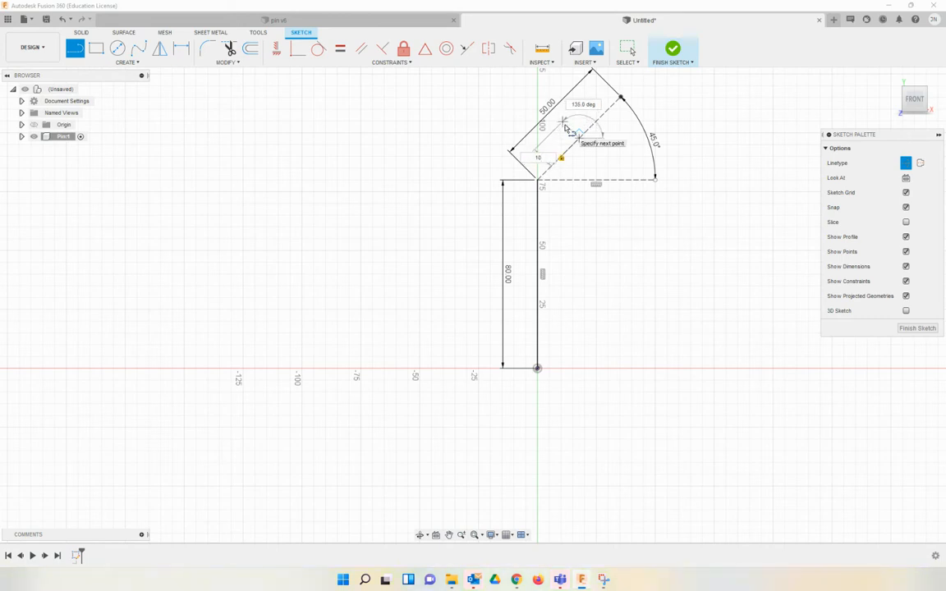
pyautogui.press('Tab')
pyautogui.write('135')
pyautogui.press('Return')
pyautogui.press('Escape')
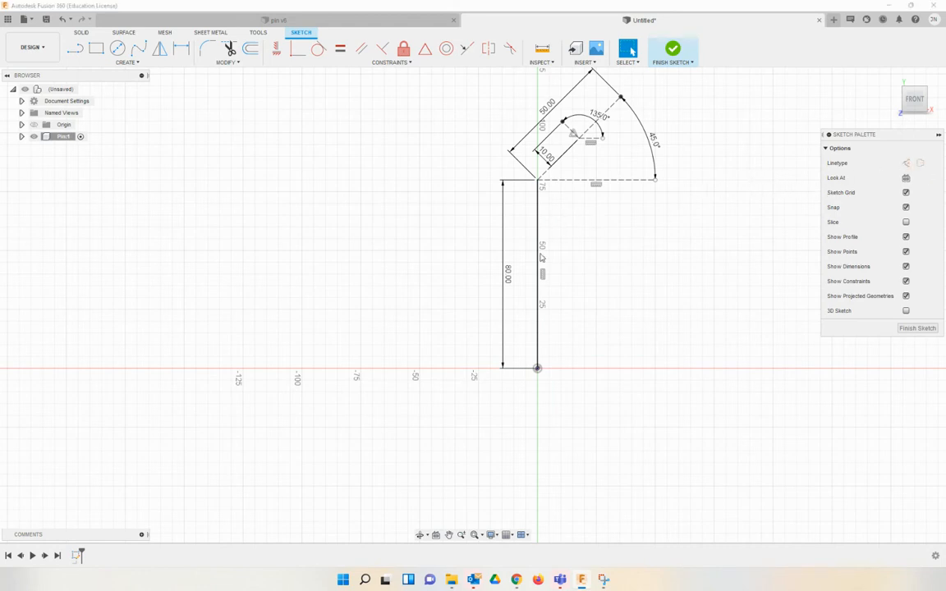
# Check the pin v6 bend from the front, and draw a 3-point arc between the 50 mm line's ends through the 10 mm line's tip
pyautogui.hotkey('ctrl', 'Tab')
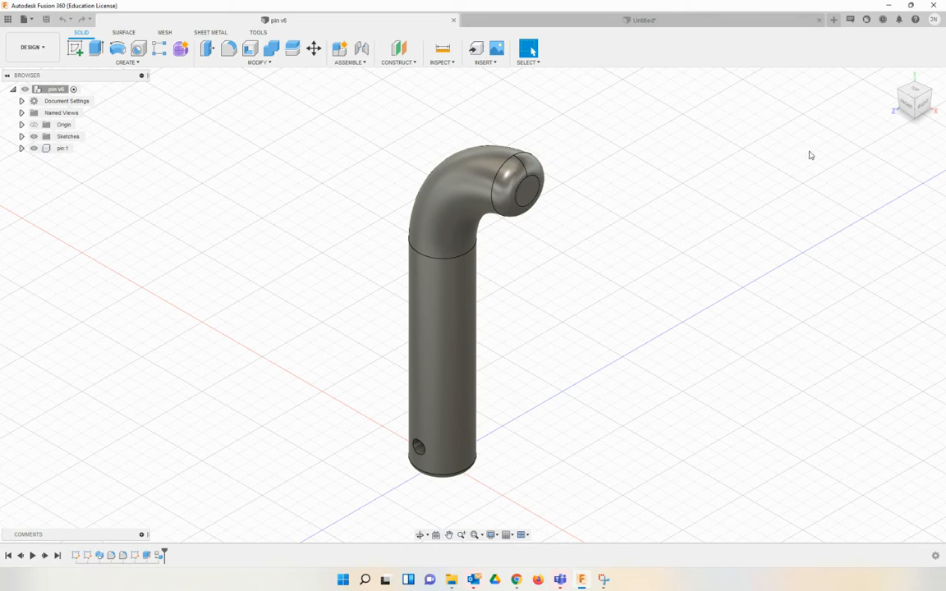
pyautogui.click(908, 109)
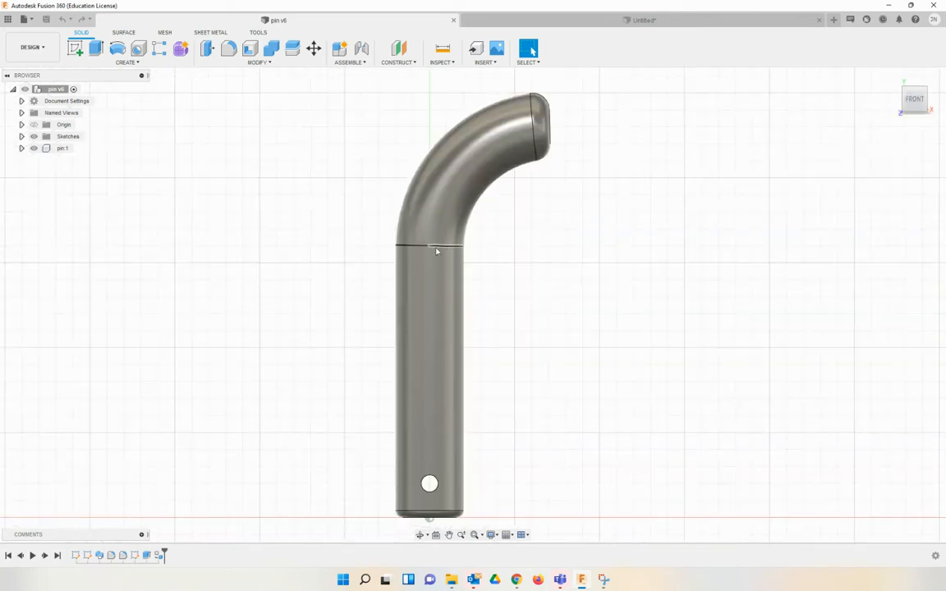
pyautogui.click(578, 20)
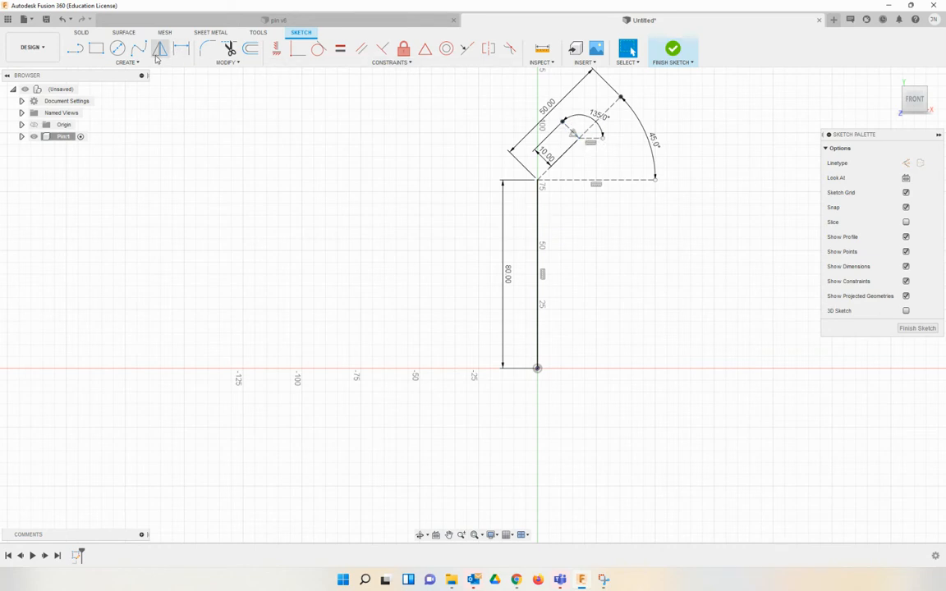
pyautogui.click(126, 62)
pyautogui.moveTo(137, 109)
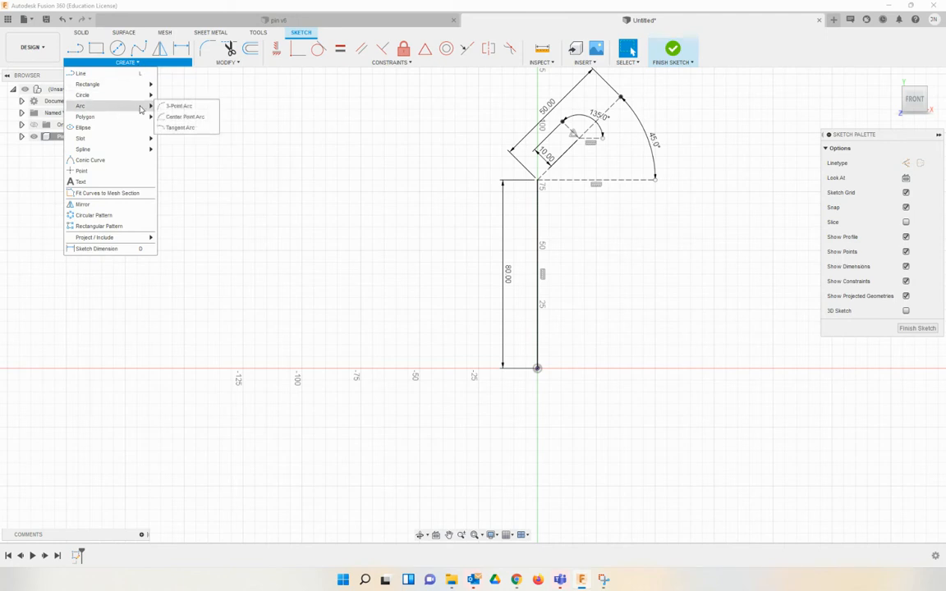
pyautogui.click(178, 106)
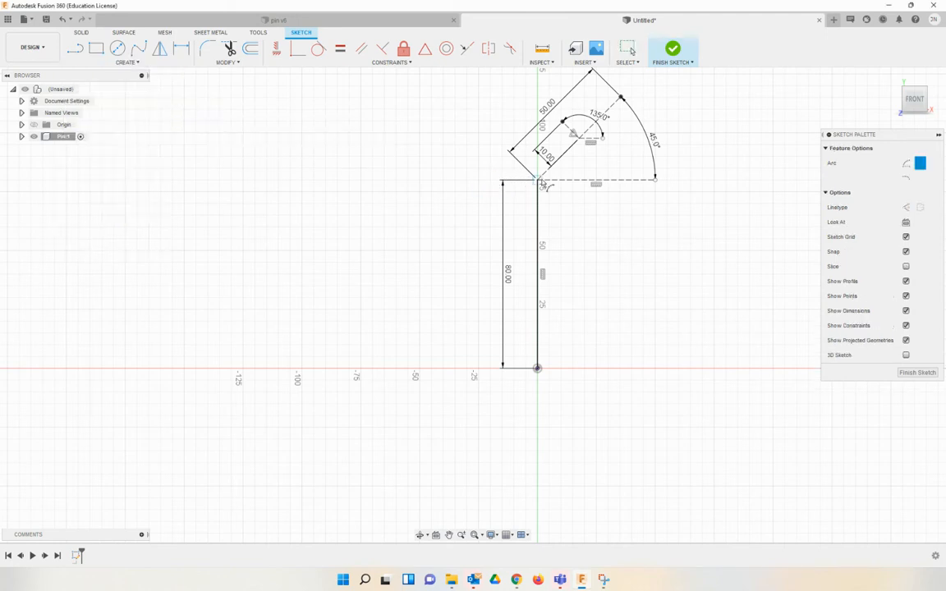
pyautogui.click(537, 180)
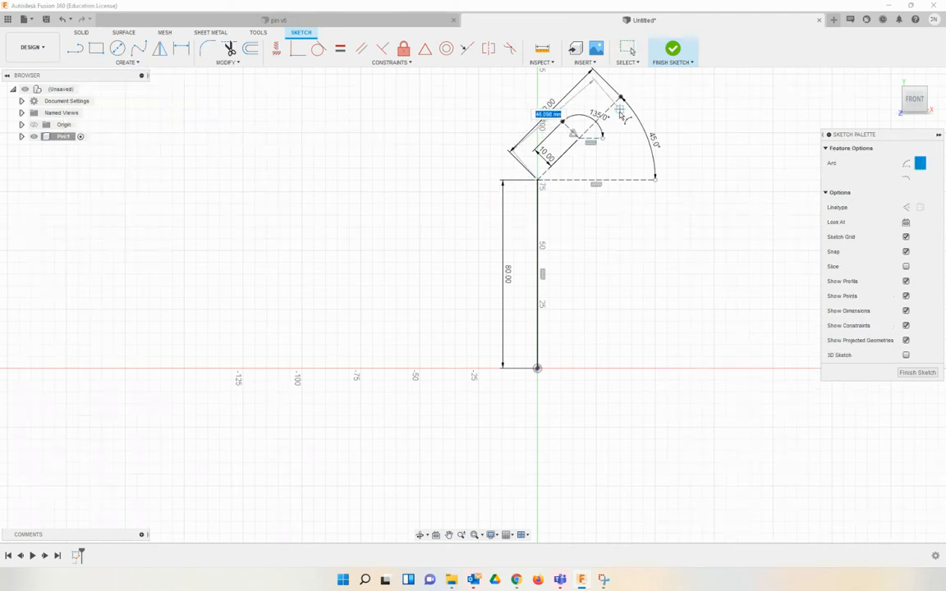
pyautogui.click(620, 97)
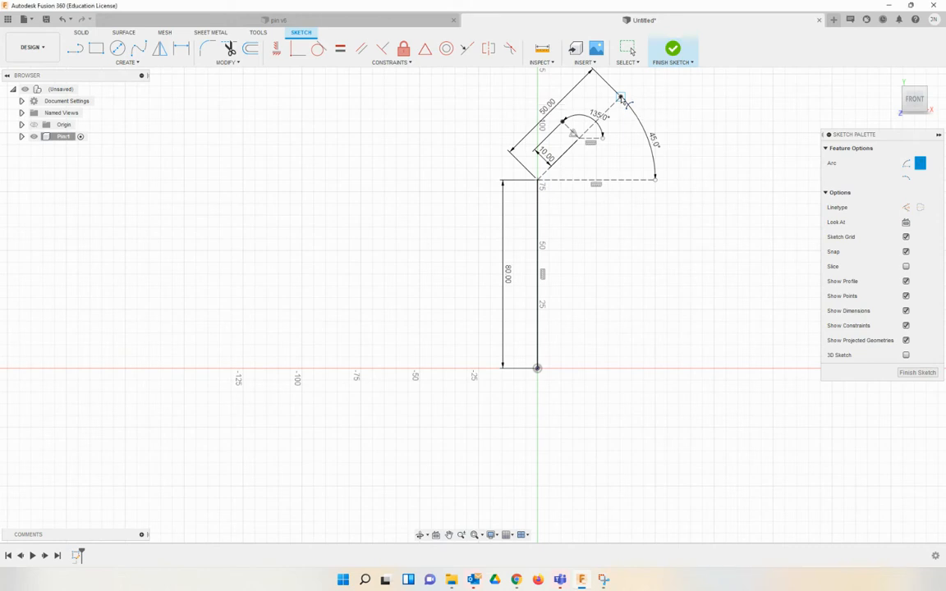
pyautogui.click(563, 123)
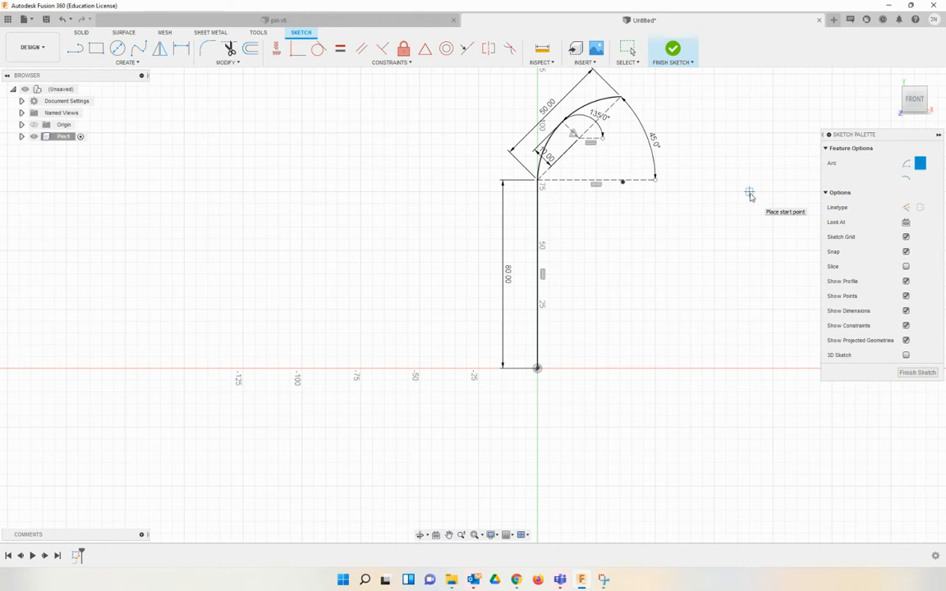
pyautogui.press('Escape')
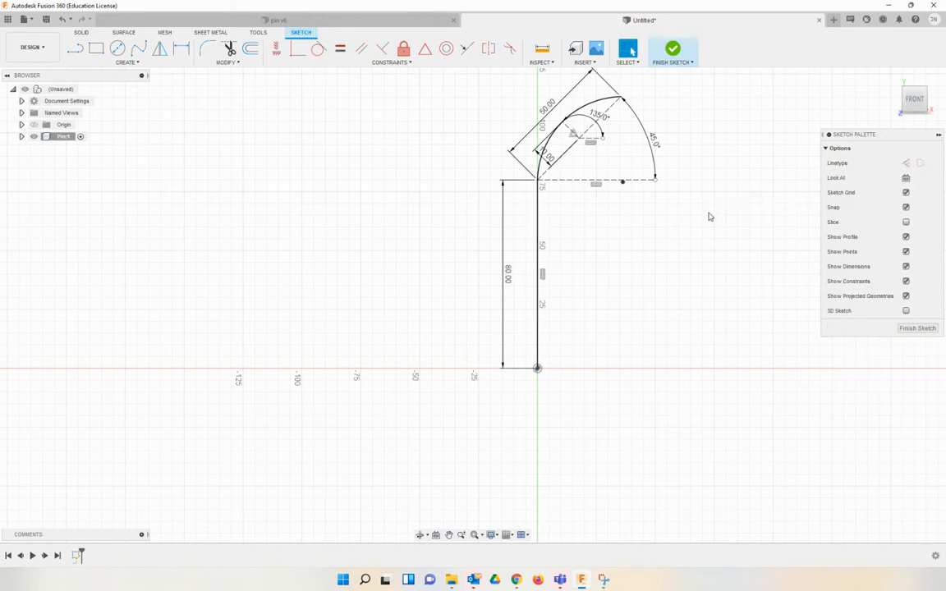
# Finish the path sketch, and sketch a 20 mm diameter circle centred on the origin on the horizontal plane
pyautogui.click(680, 52)
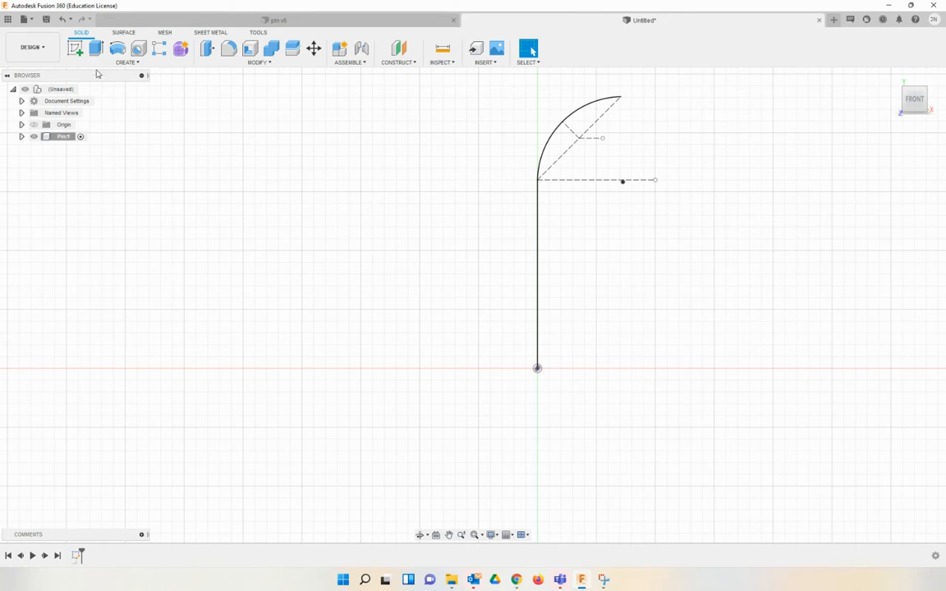
pyautogui.click(75, 49)
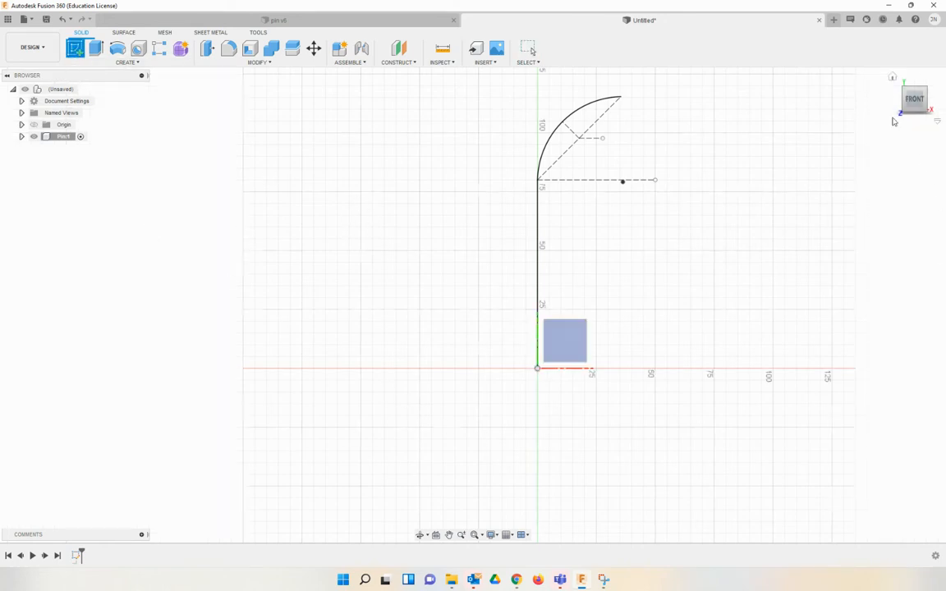
pyautogui.click(892, 79)
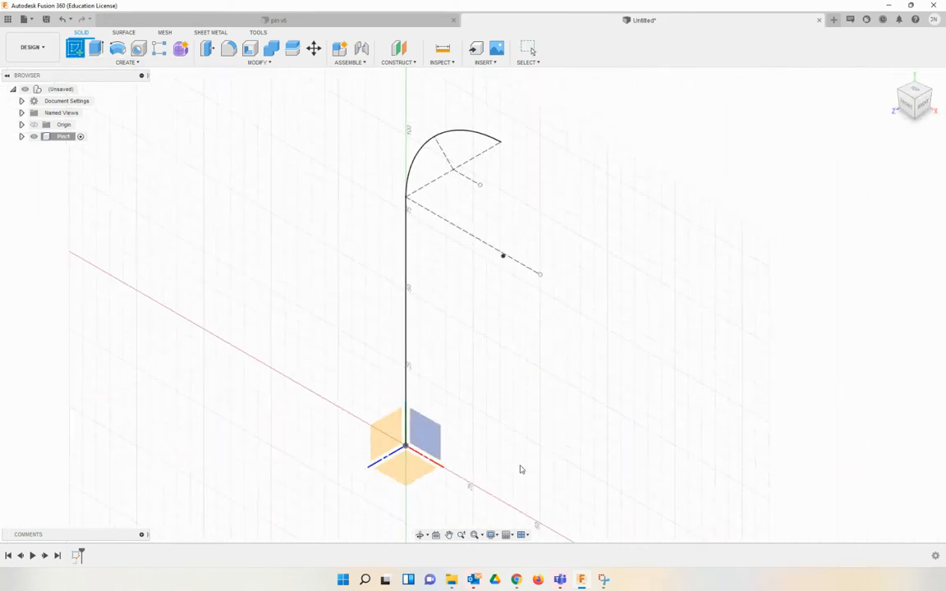
pyautogui.click(402, 467)
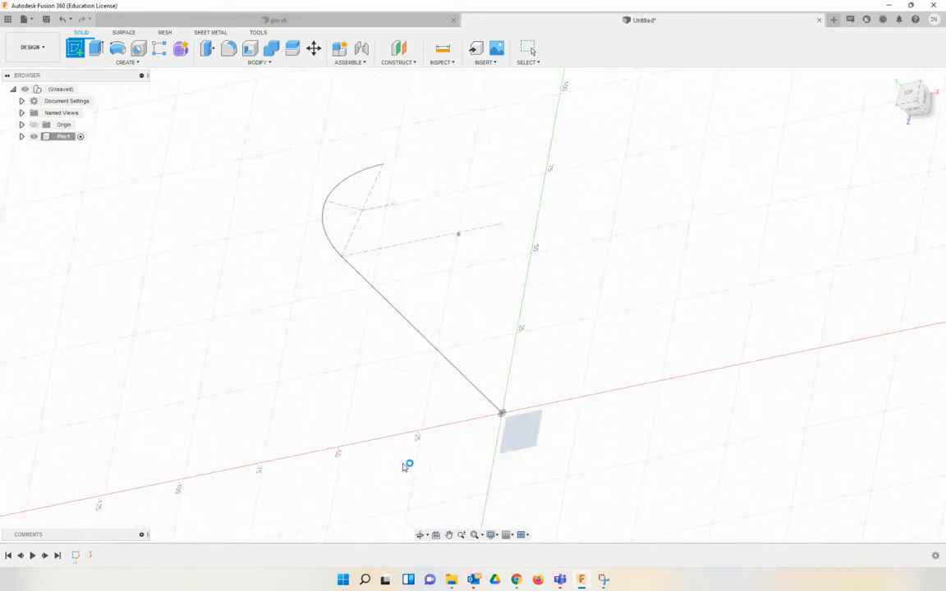
pyautogui.click(115, 51)
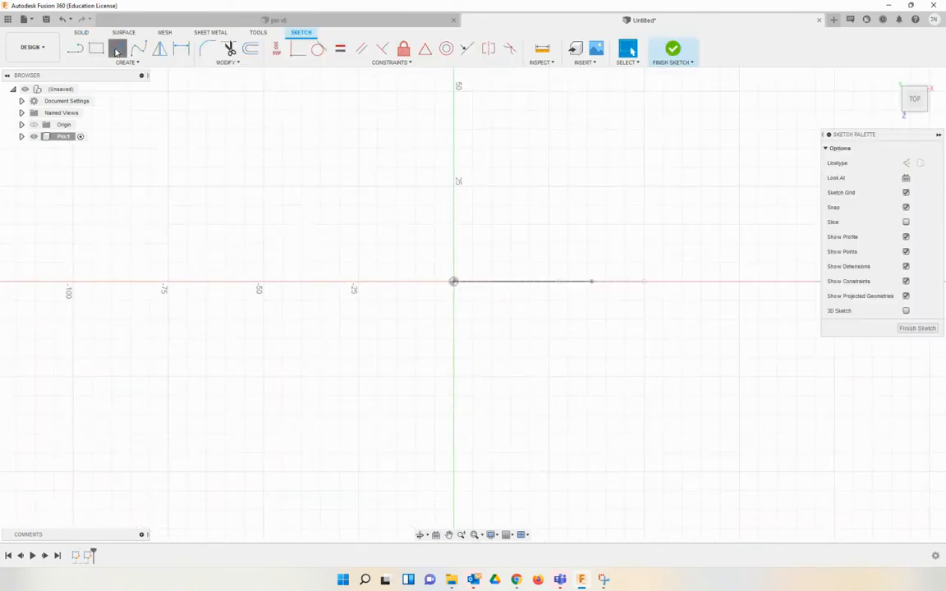
pyautogui.click(453, 282)
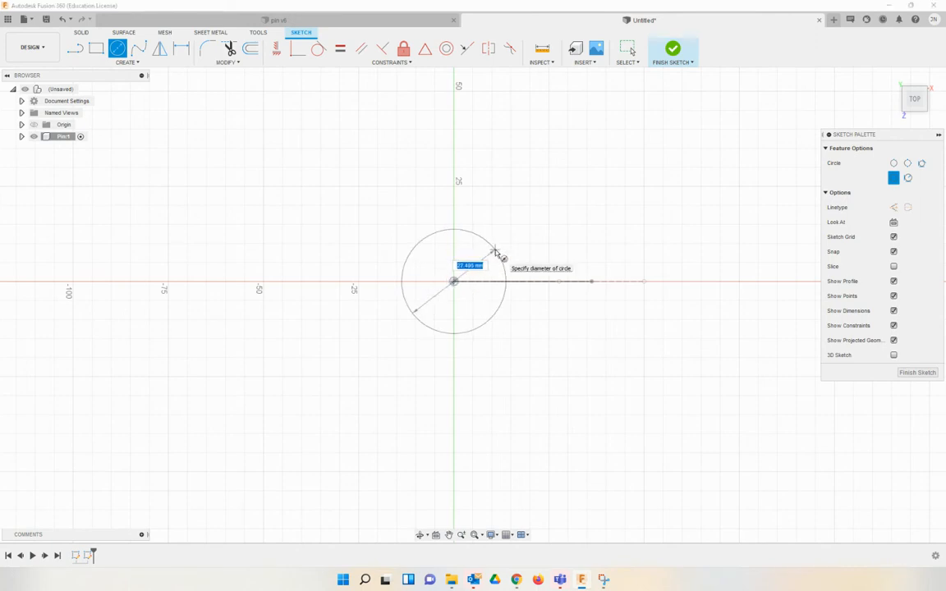
pyautogui.write('20')
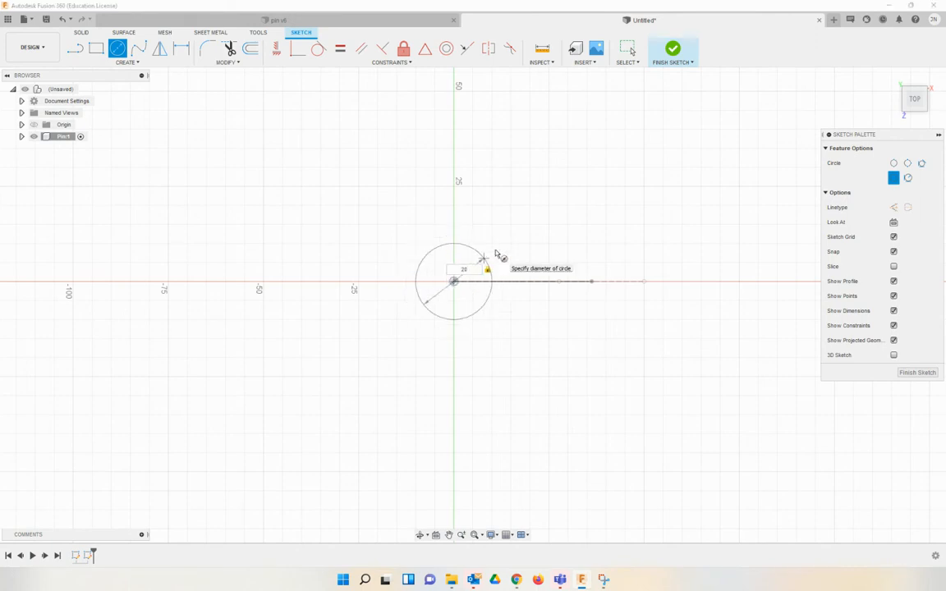
pyautogui.press('Return')
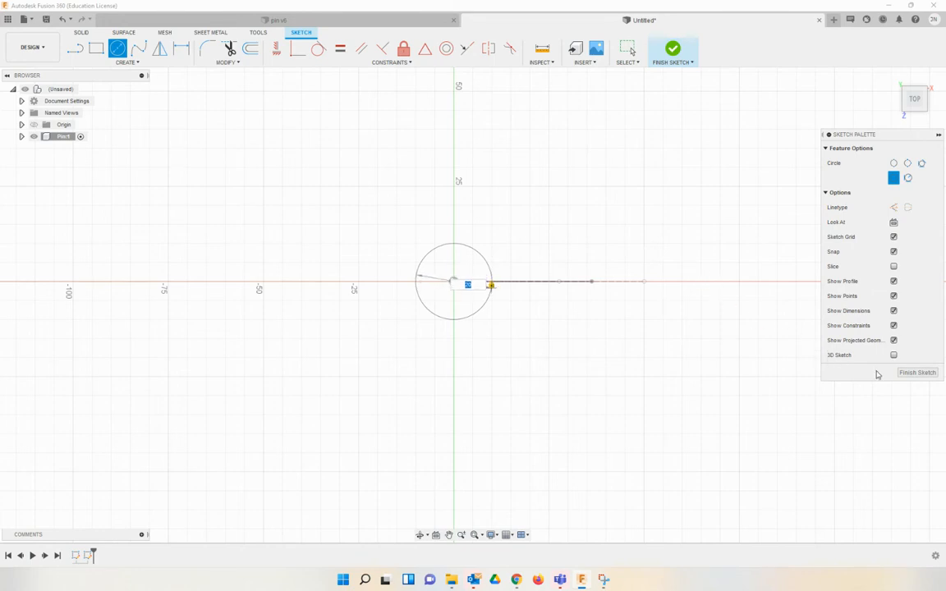
pyautogui.press('Escape')
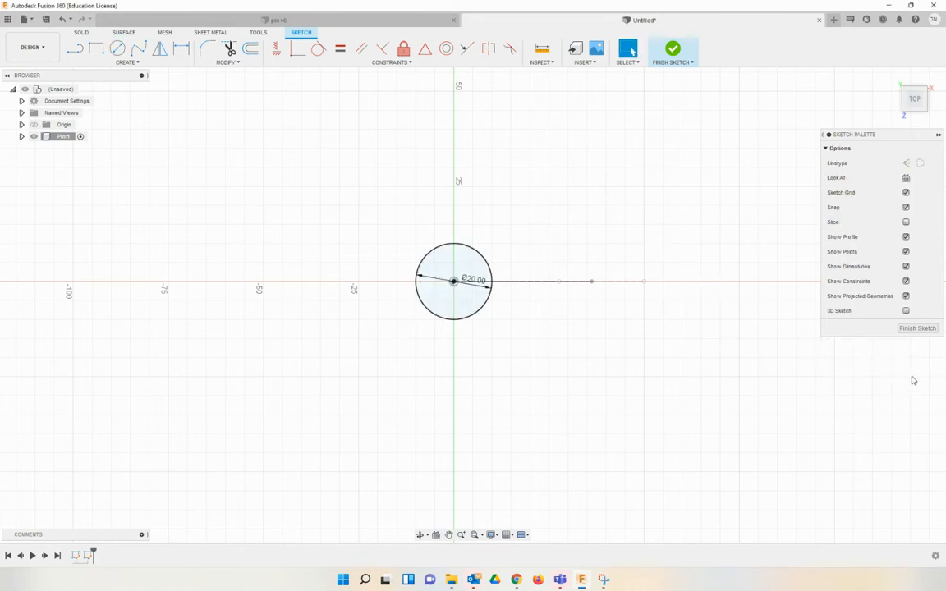
pyautogui.click(909, 329)
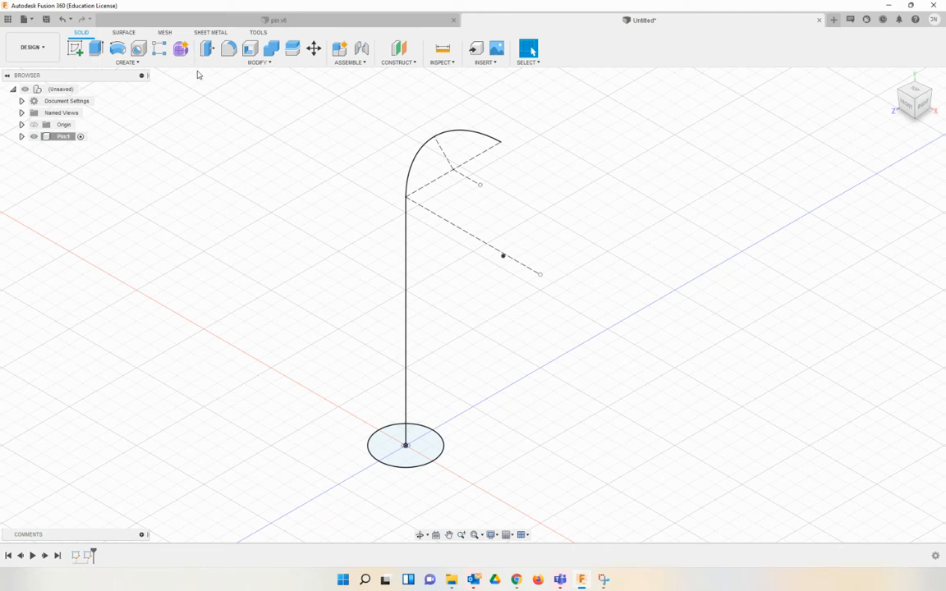
# Sweep the 20 mm circle along the line-and-arc path as a new body with perpendicular orientation
pyautogui.click(130, 61)
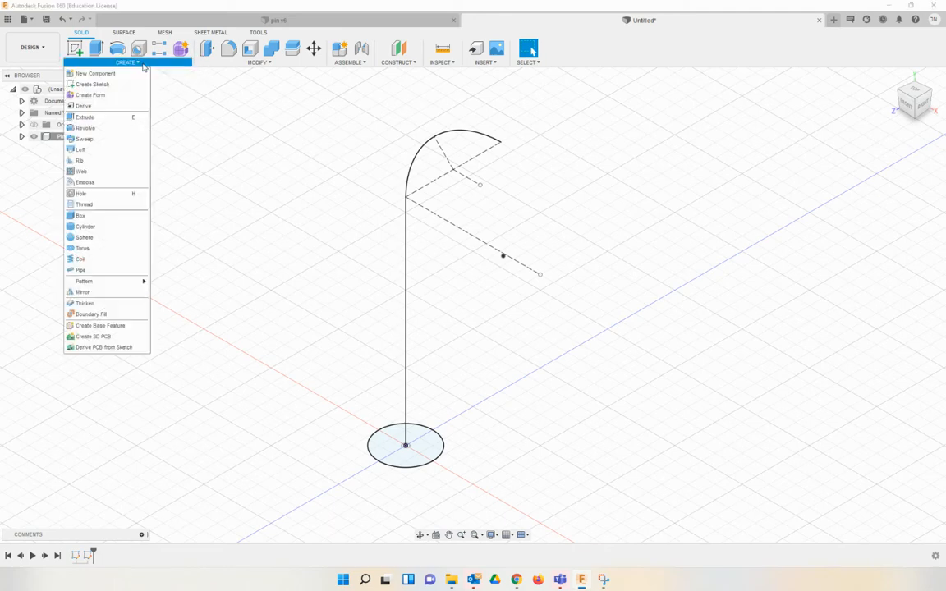
pyautogui.click(85, 139)
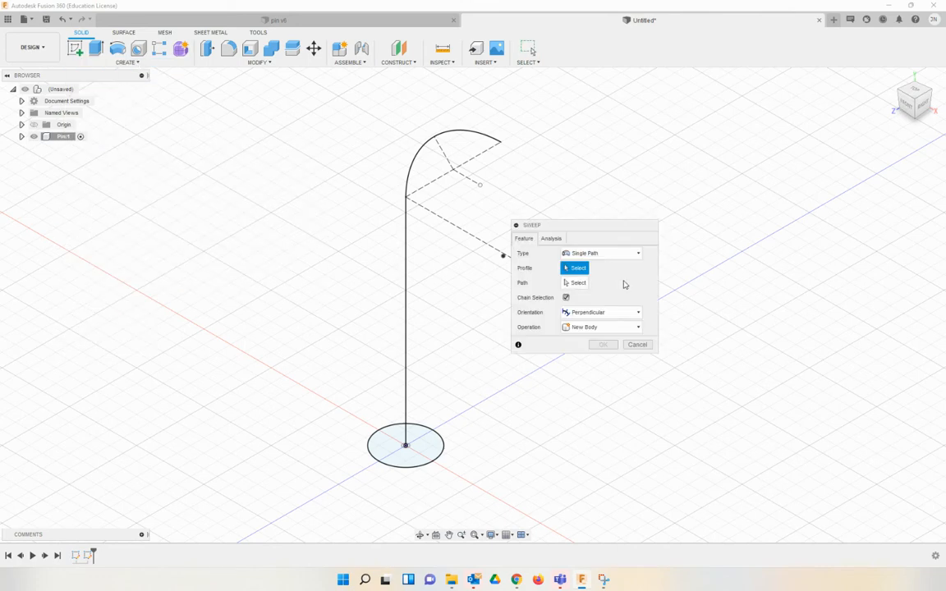
pyautogui.click(420, 456)
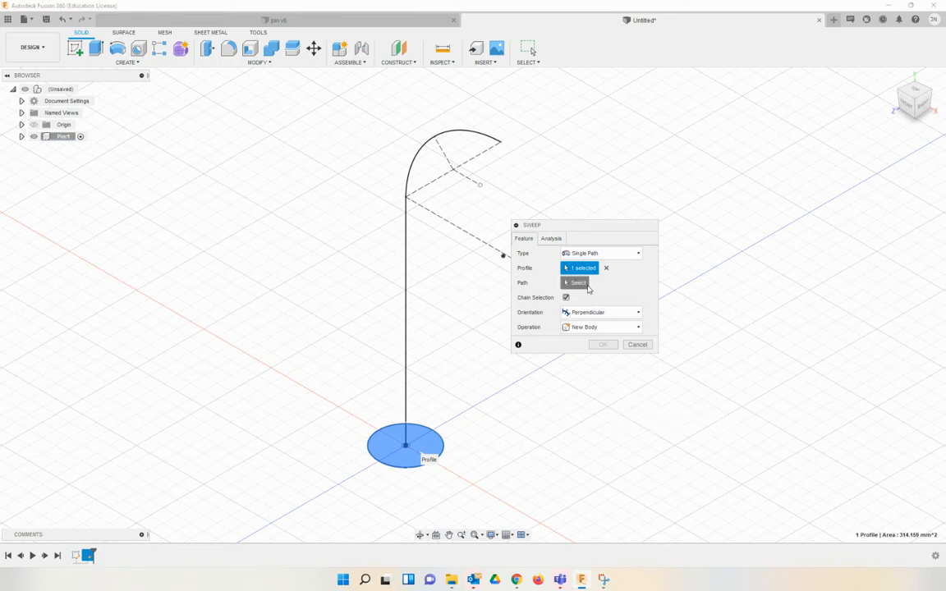
pyautogui.click(575, 282)
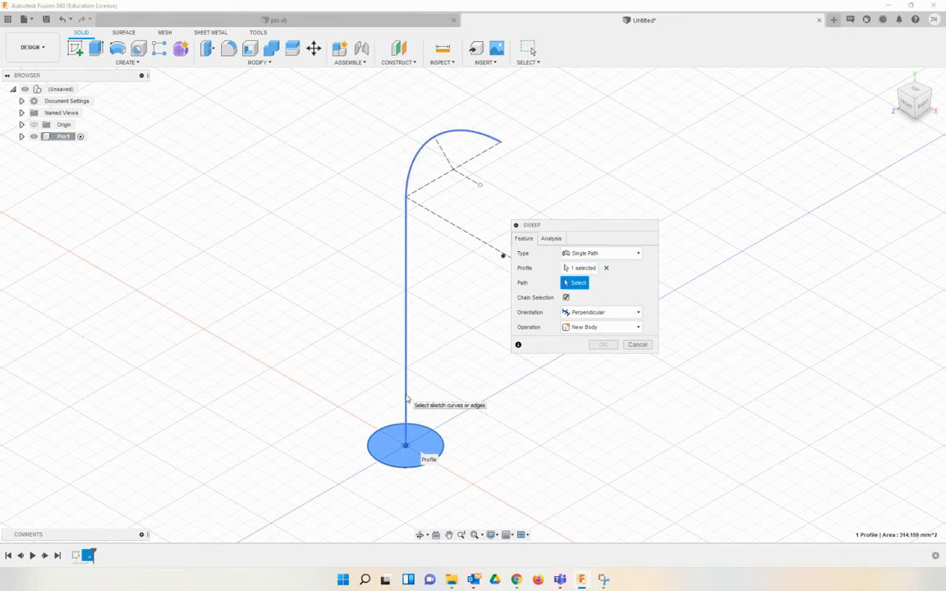
pyautogui.click(406, 399)
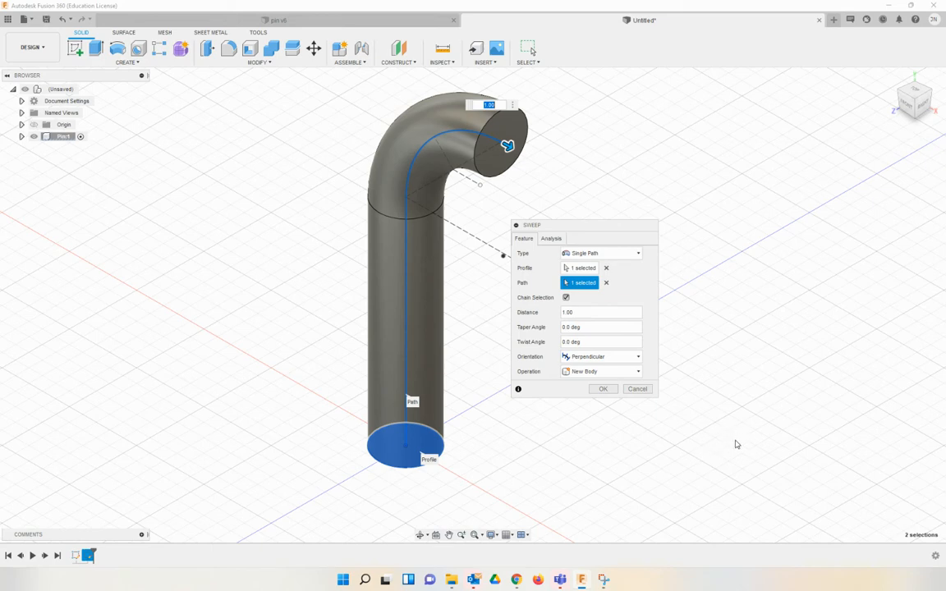
pyautogui.click(603, 388)
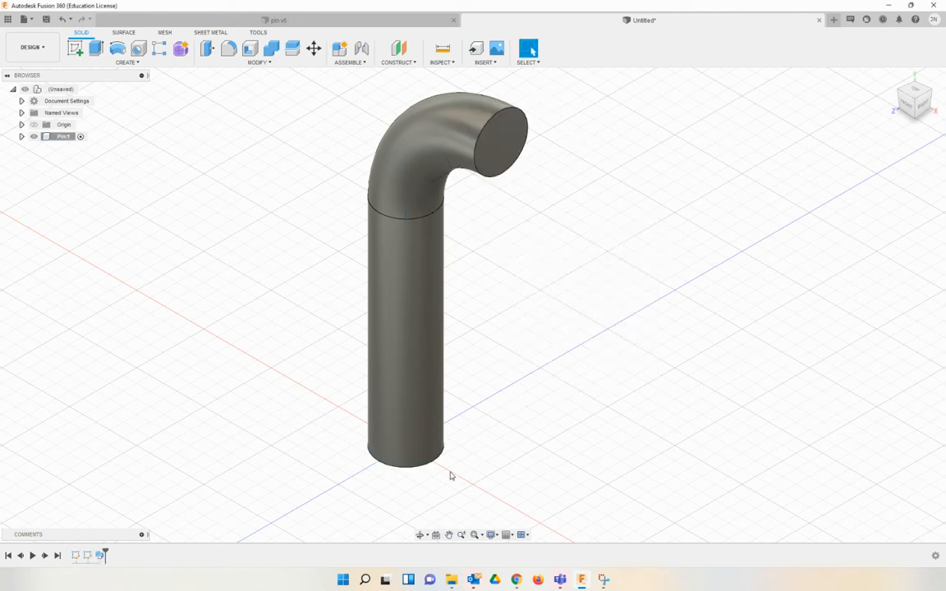
# Fillet the circular edge at the bent end of the pin with a 5 mm radius
pyautogui.click(228, 48)
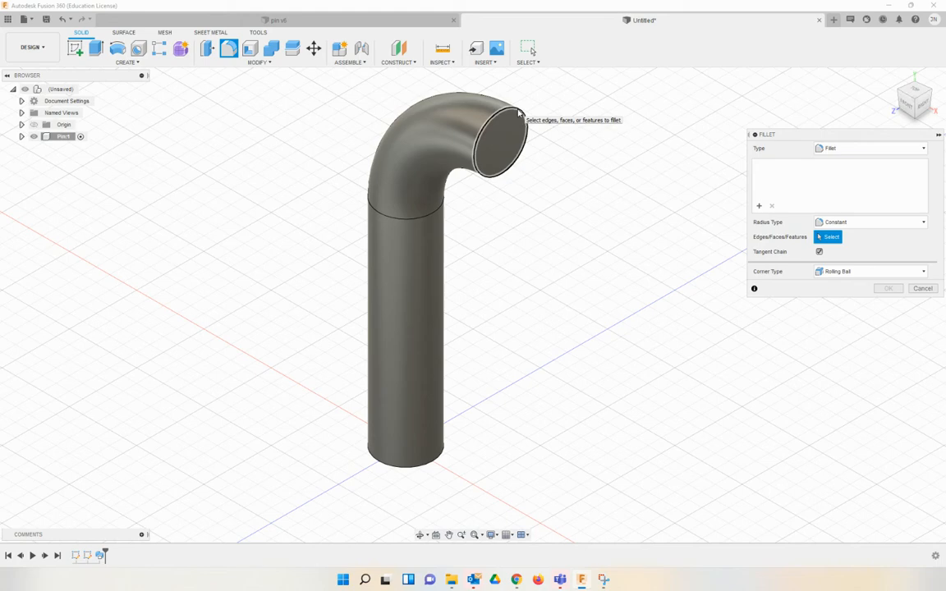
pyautogui.click(519, 114)
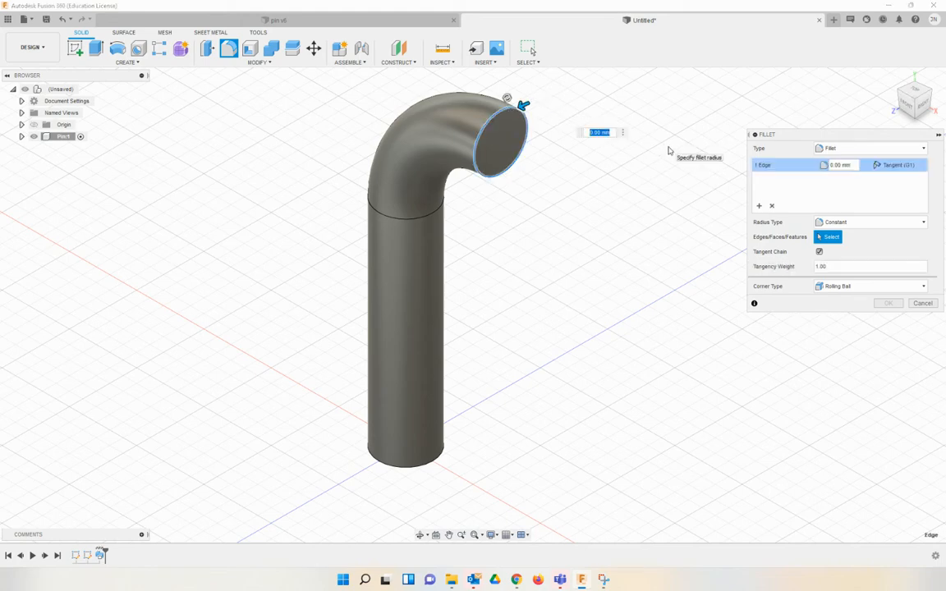
pyautogui.write('5')
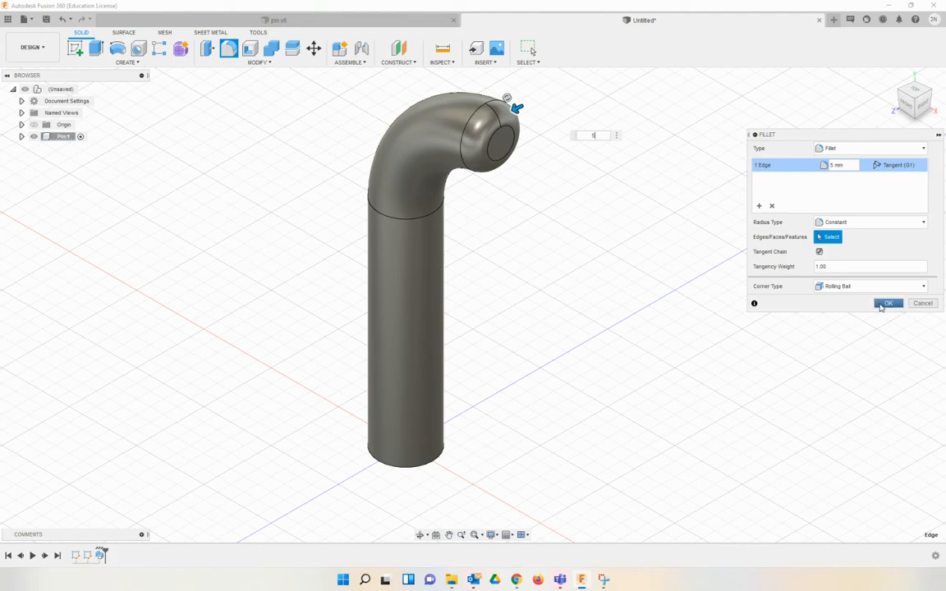
pyautogui.click(883, 303)
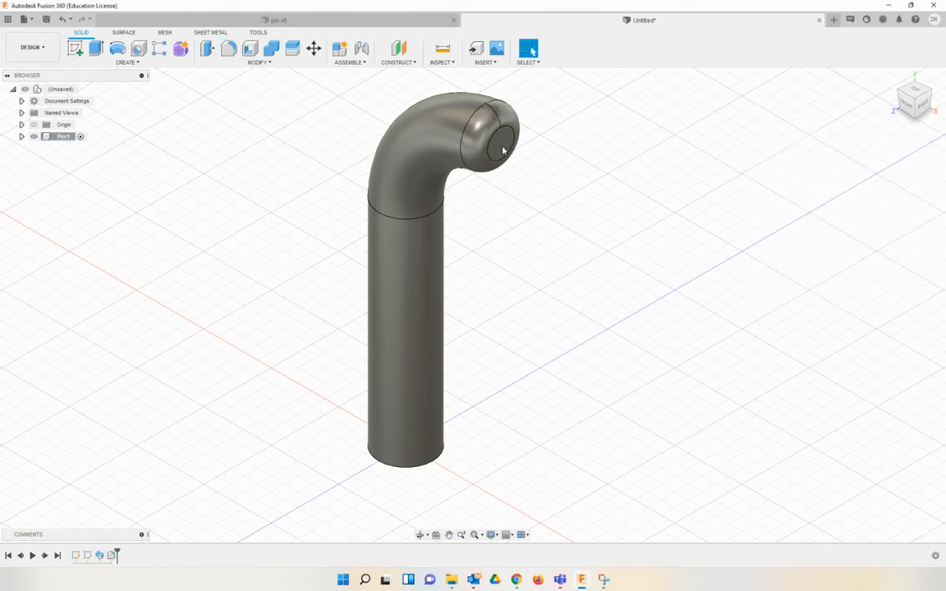
# Fillet the circular edge at the base of the pin's straight shaft with a 2 mm radius
pyautogui.click(229, 50)
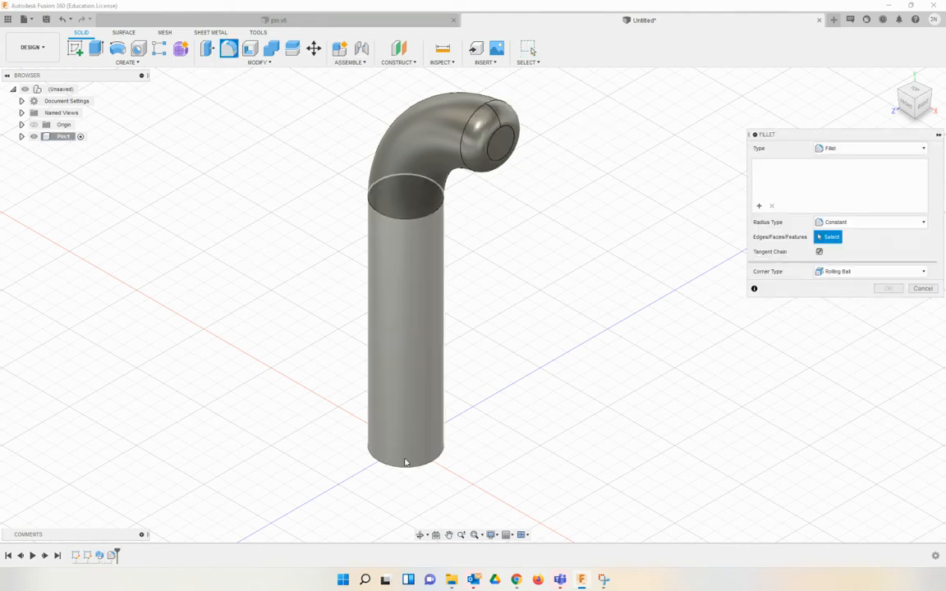
pyautogui.click(425, 466)
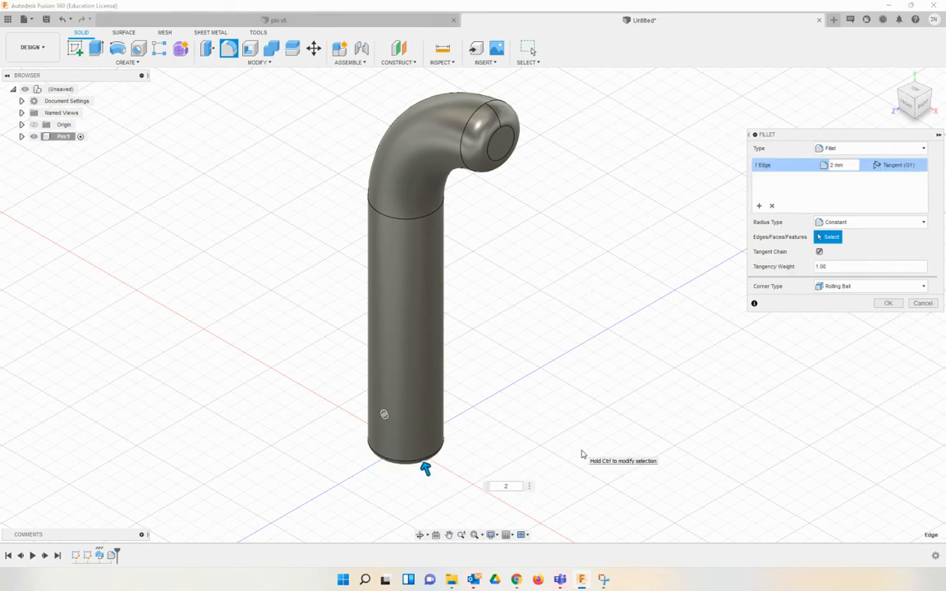
pyautogui.click(887, 303)
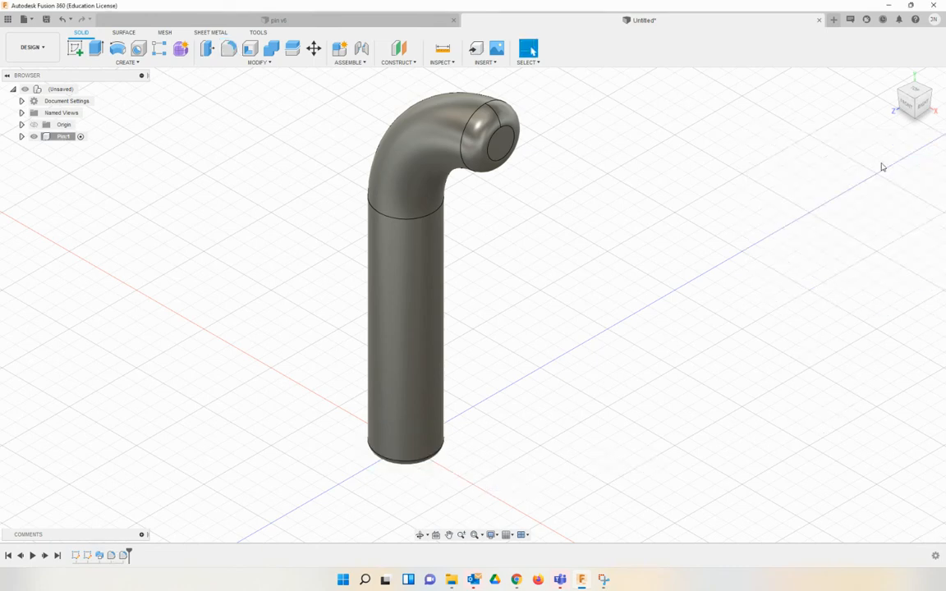
# Start a sketch on the front plane and draw a 10 mm vertical construction line up from the origin
pyautogui.moveTo(911, 102)
pyautogui.keyDown('shift'); pyautogui.mouseDown(button='middle')
pyautogui.moveTo(914, 72)
pyautogui.moveTo(903, 90)
pyautogui.mouseUp(button='middle'); pyautogui.keyUp('shift')
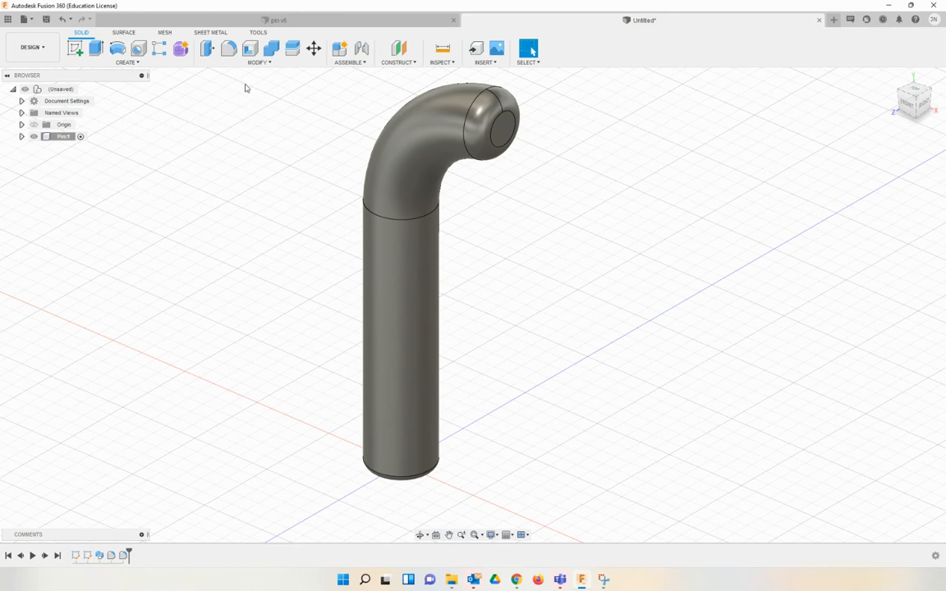
pyautogui.click(75, 48)
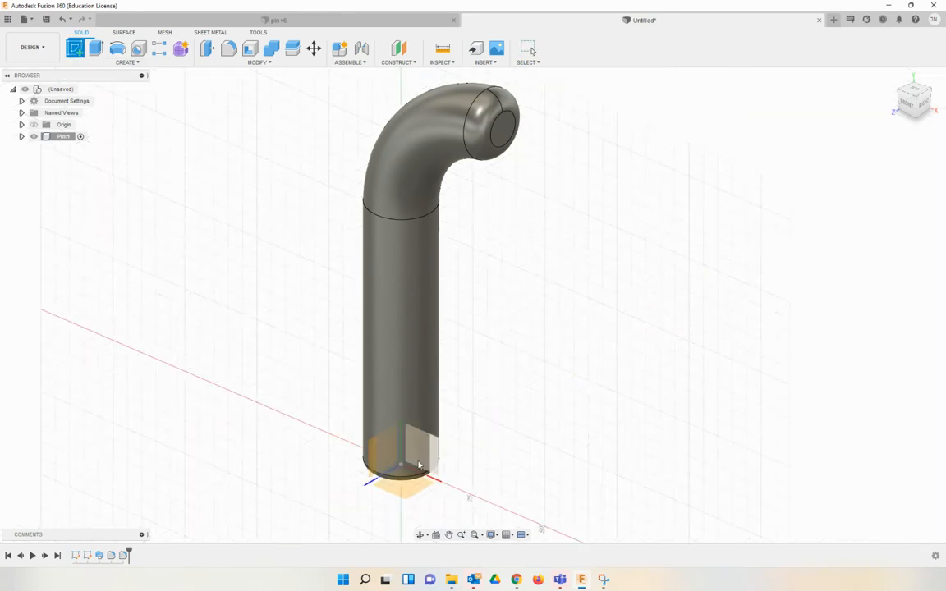
pyautogui.click(408, 449)
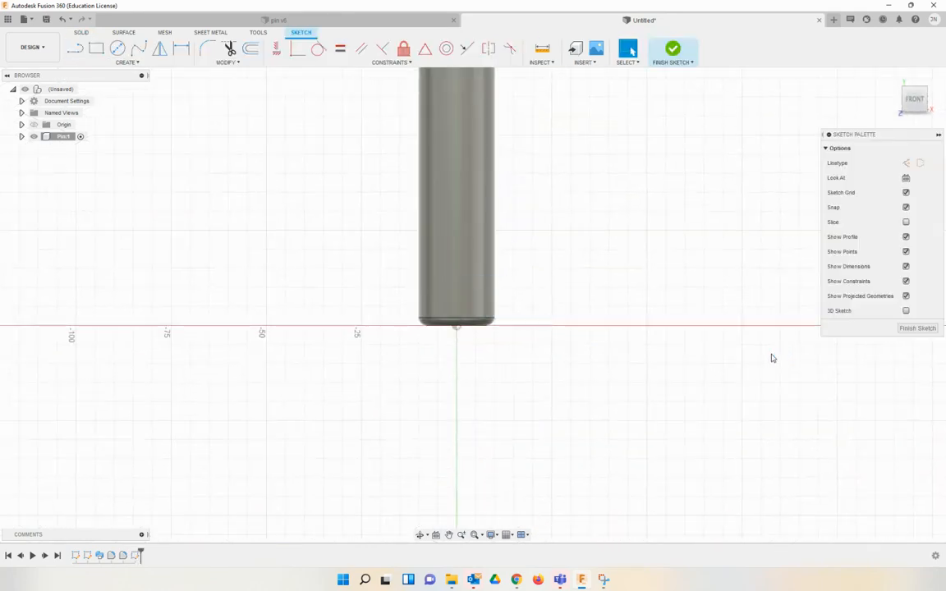
pyautogui.click(903, 163)
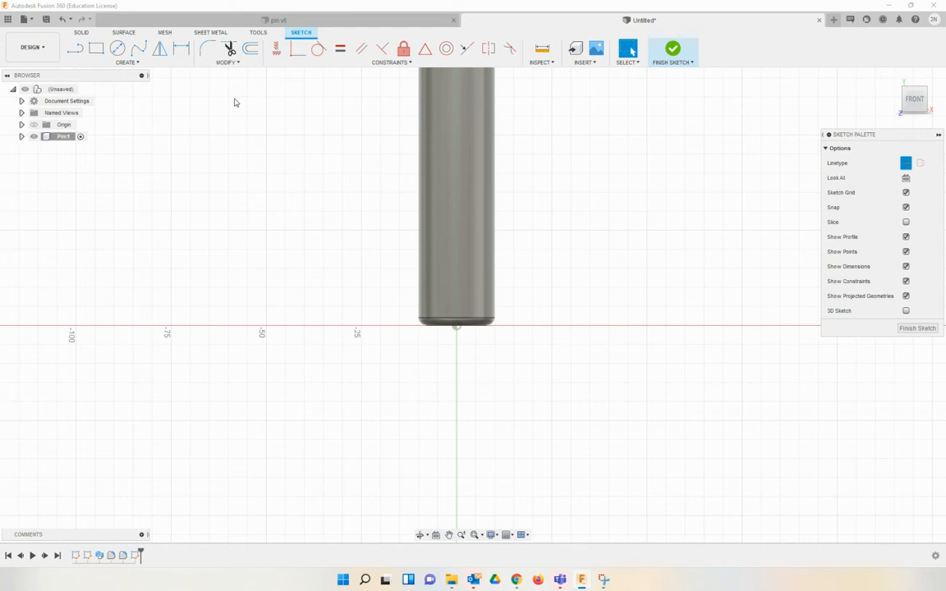
pyautogui.click(74, 51)
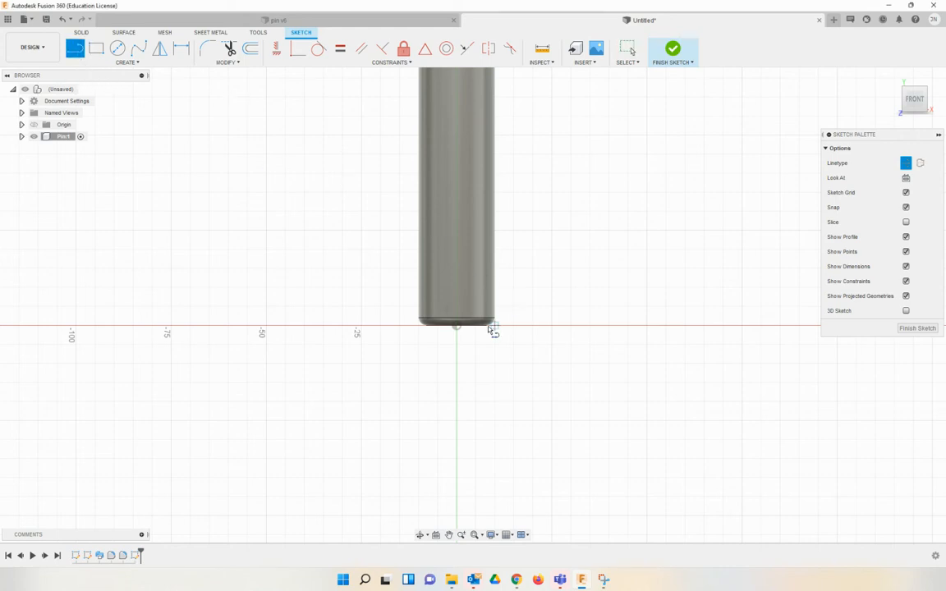
pyautogui.click(457, 327)
pyautogui.write('10')
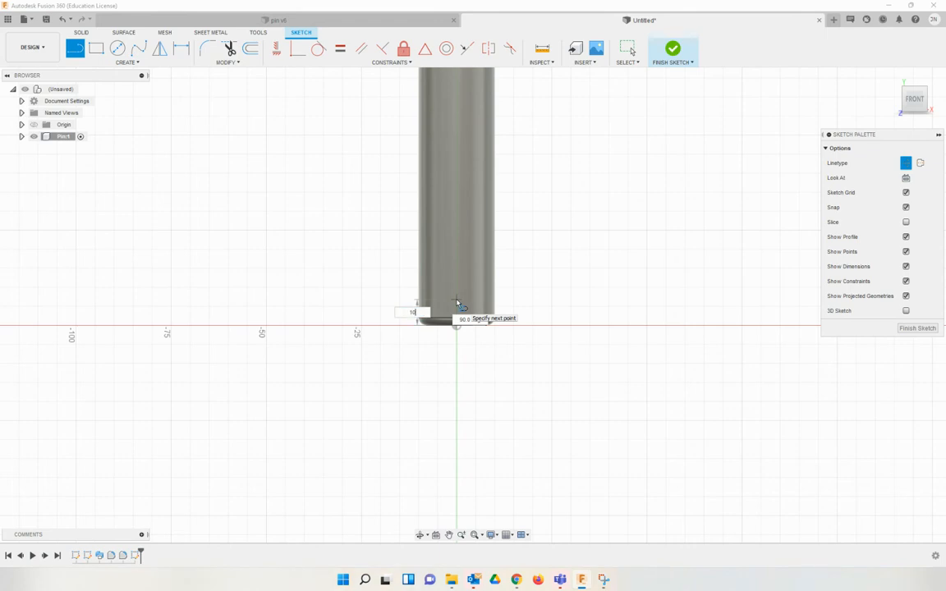
pyautogui.press('Tab')
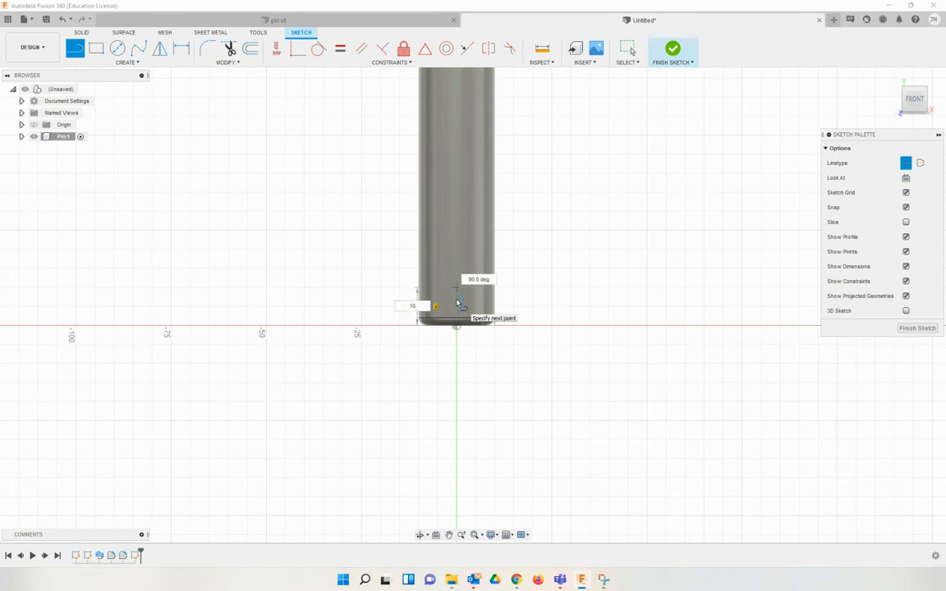
pyautogui.press('Return')
pyautogui.press('Escape')
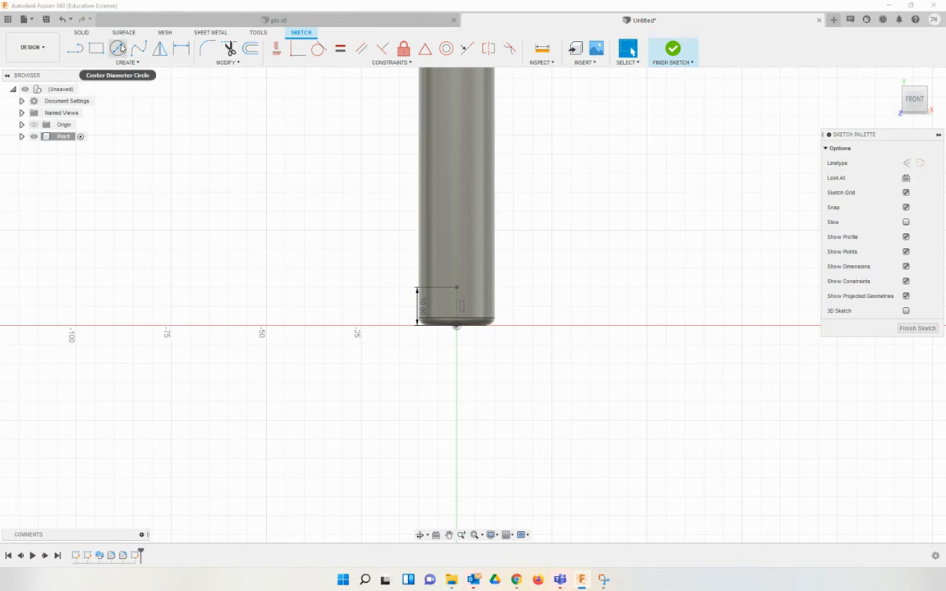
# Draw a 5 mm diameter circle centred on the construction line's upper end and finish the sketch
pyautogui.click(119, 48)
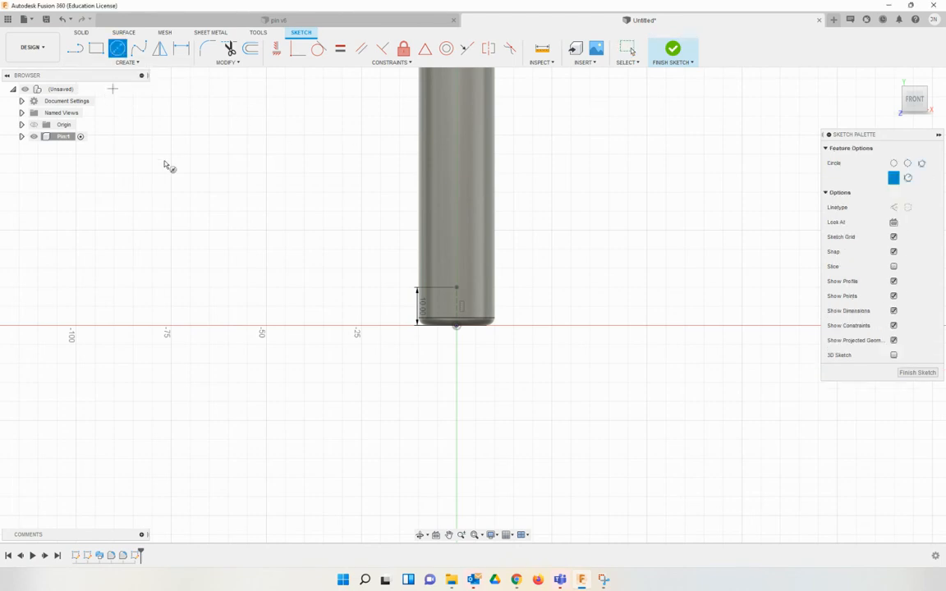
pyautogui.click(457, 289)
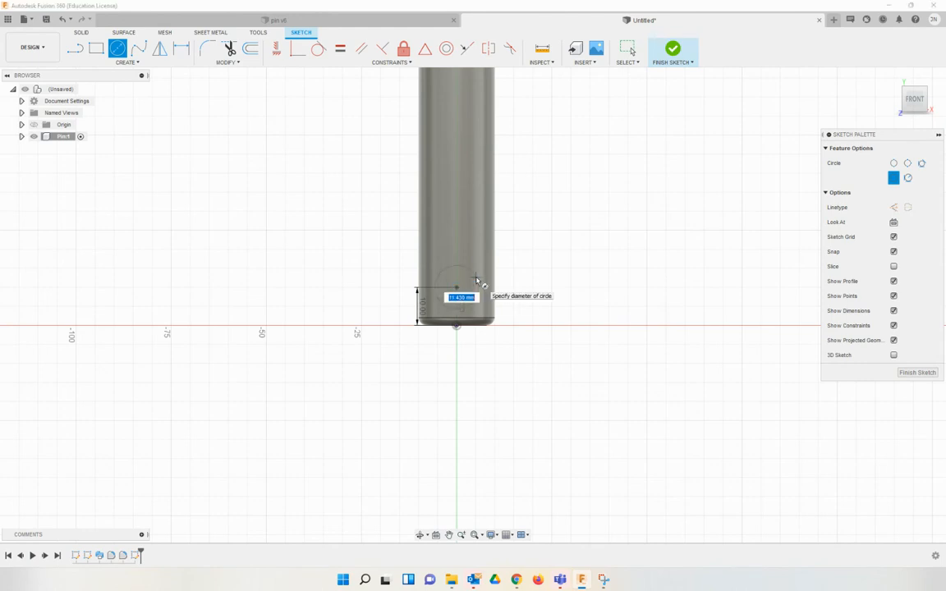
pyautogui.write('5')
pyautogui.press('Return')
pyautogui.press('Escape')
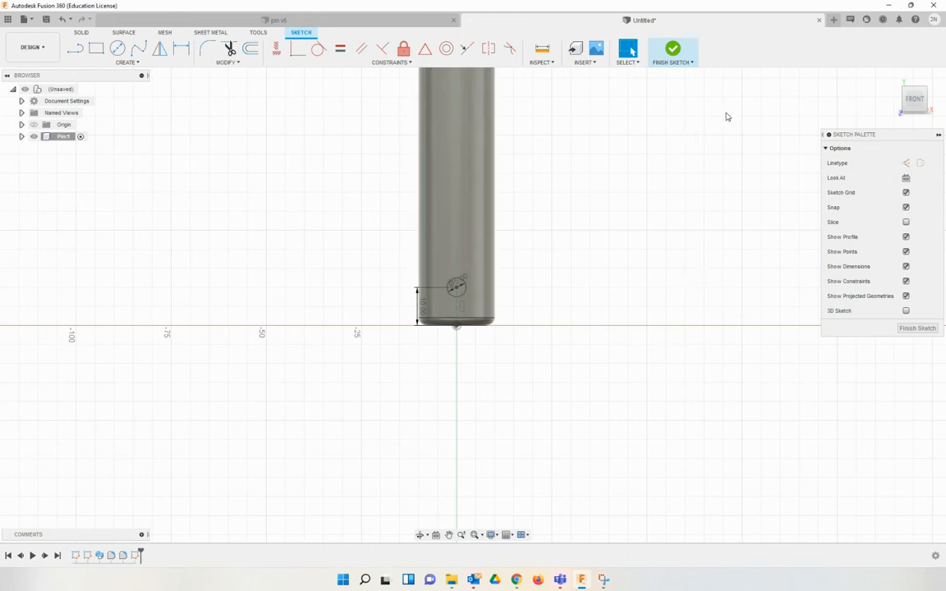
pyautogui.click(674, 50)
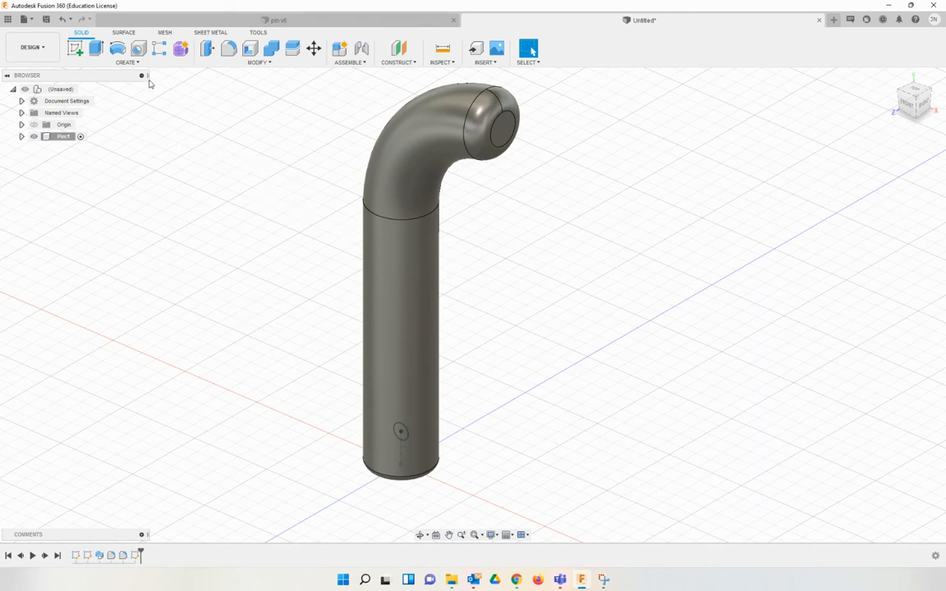
# Extrude the small circle near the pin's base as a two-sided cut, 20 mm to each side, through the shaft
pyautogui.click(96, 49)
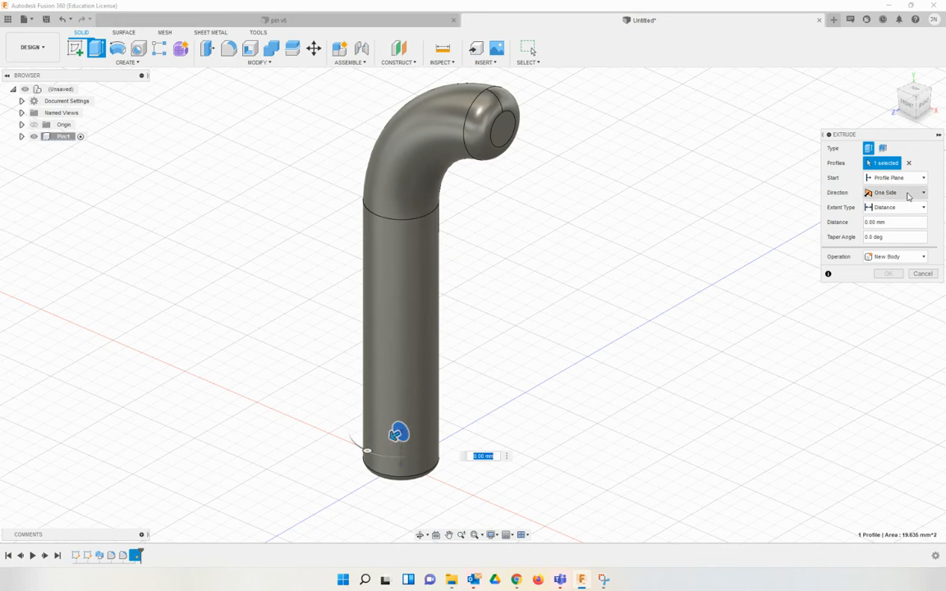
pyautogui.click(919, 195)
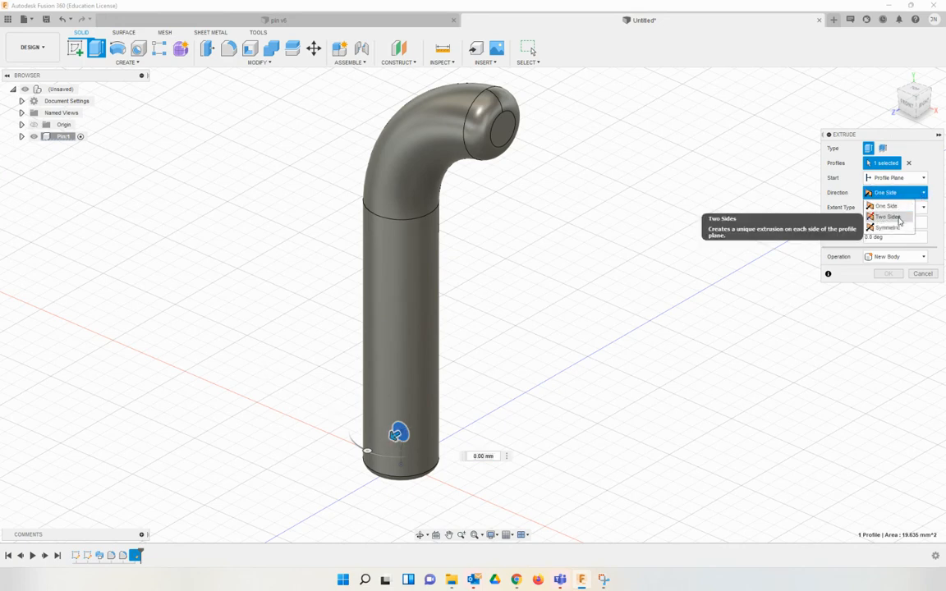
pyautogui.click(885, 211)
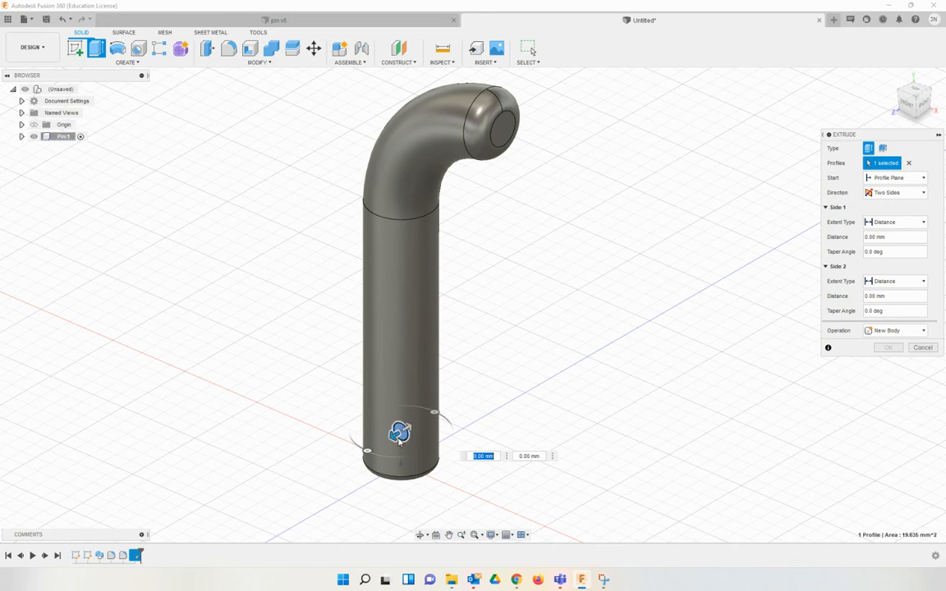
pyautogui.moveTo(395, 436); pyautogui.dragTo(461, 406)
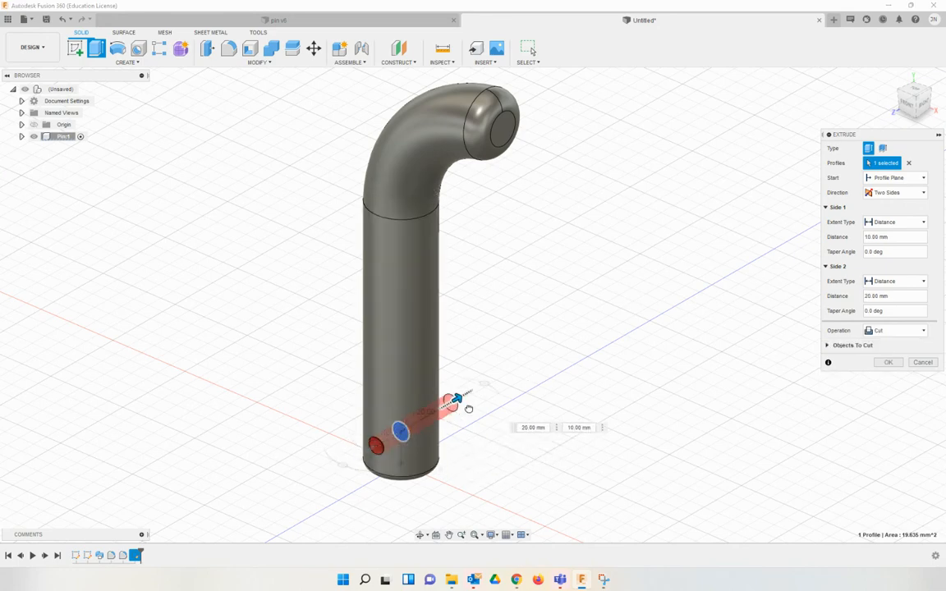
pyautogui.moveTo(374, 447); pyautogui.dragTo(340, 460)
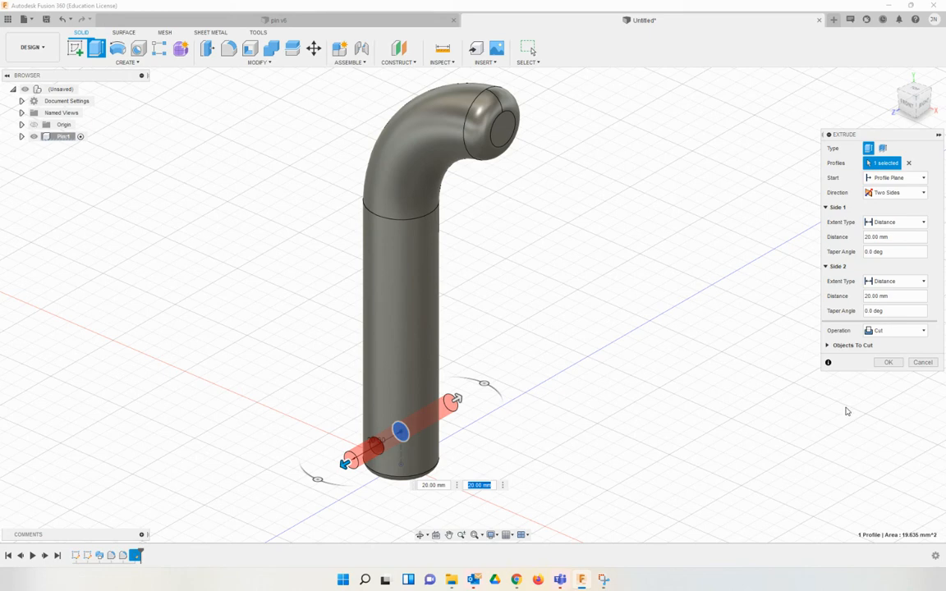
pyautogui.click(882, 364)
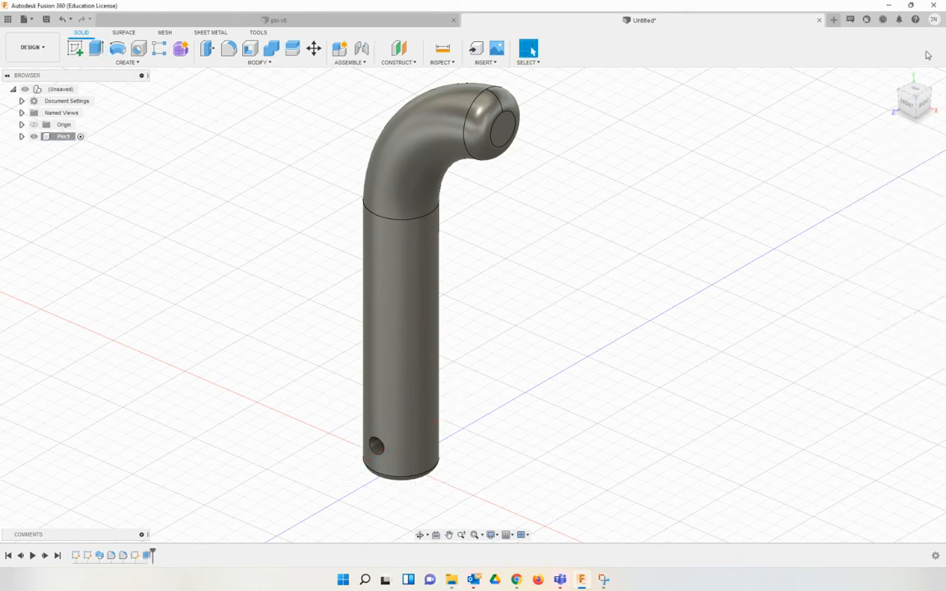
pyautogui.moveTo(918, 100); pyautogui.dragTo(944, 82)
pyautogui.moveTo(6, 82)
pyautogui.mouseDown()
pyautogui.moveTo(49, 67)
pyautogui.moveTo(2, 98)
pyautogui.mouseUp()
pyautogui.moveTo(914, 101); pyautogui.dragTo(938, 97)
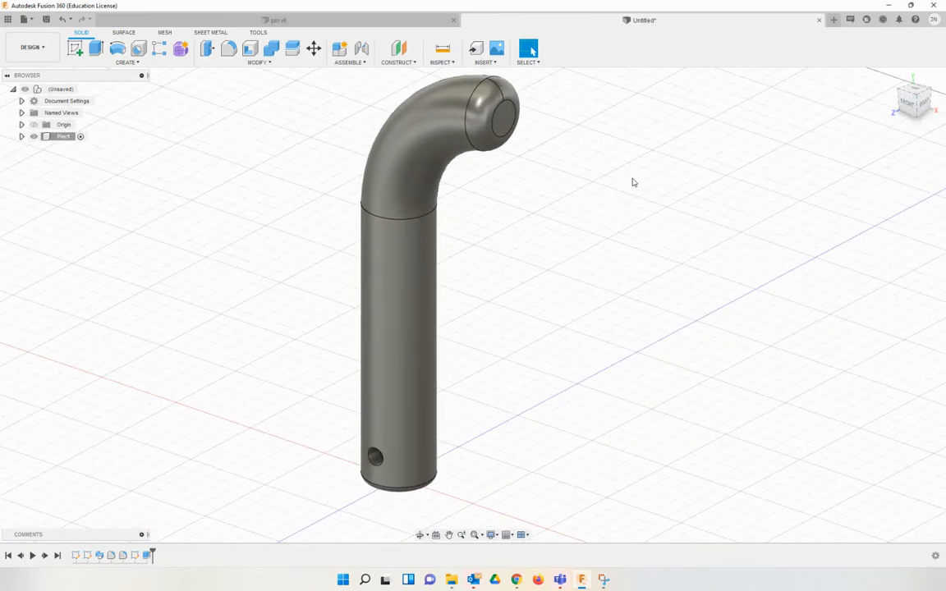